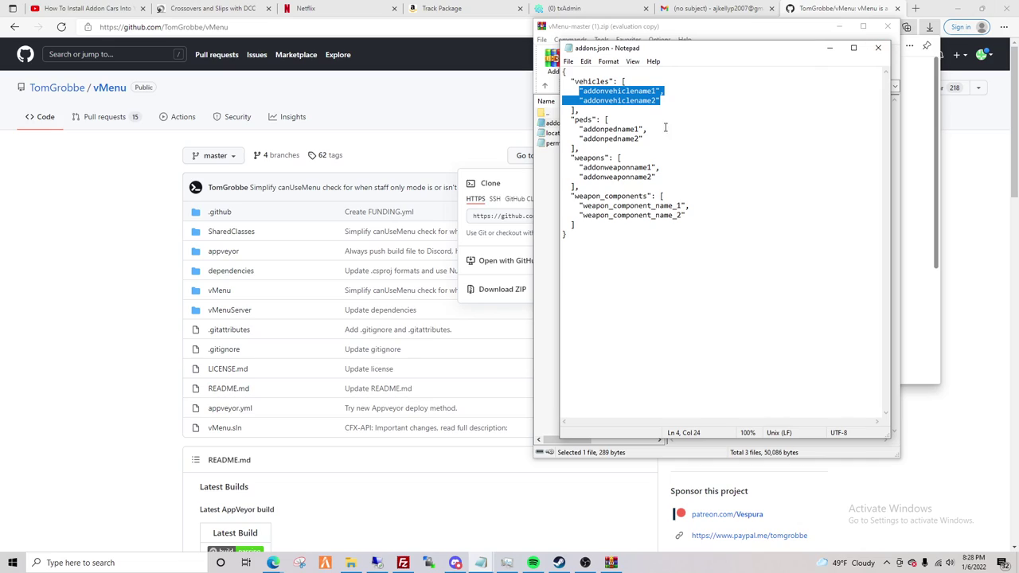
# Add a comma after "addonvehiclename2" and an empty quoted third entry to the vehicles list in addons.json
pyautogui.click(688, 117)
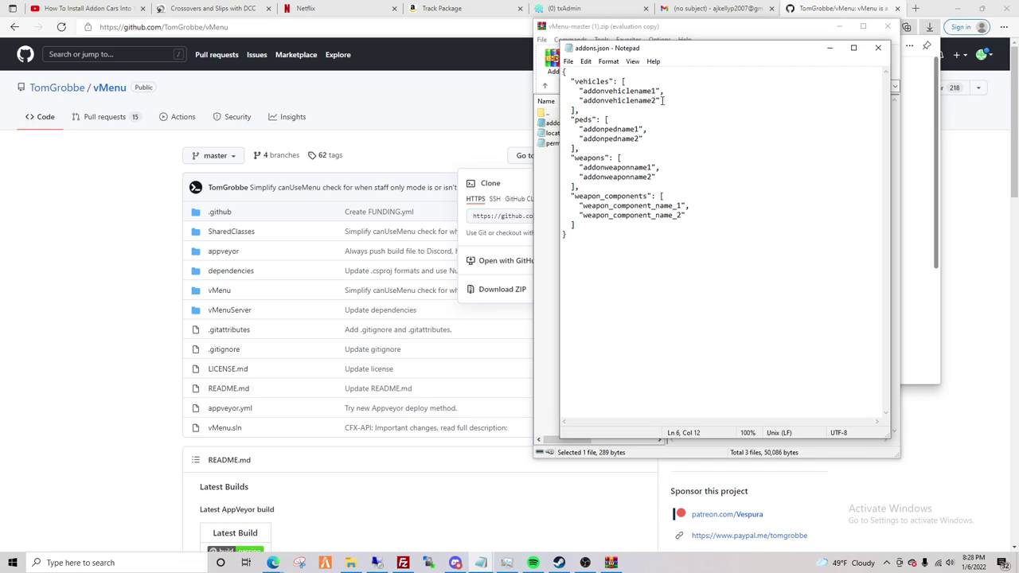
pyautogui.click(580, 91)
pyautogui.click(669, 101)
pyautogui.press('Return')
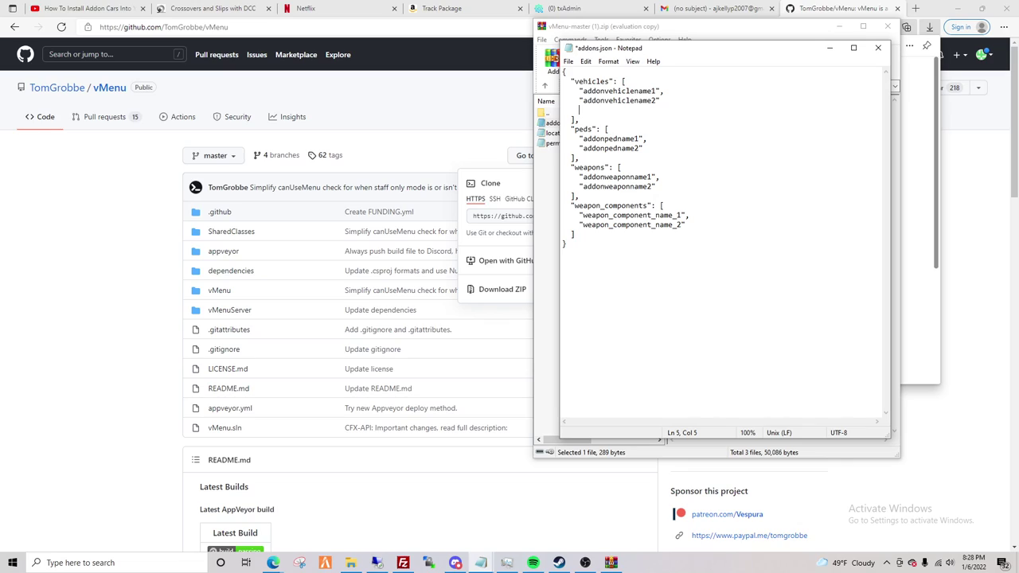
pyautogui.write('""')
pyautogui.click(667, 101)
pyautogui.write(',')
pyautogui.click(584, 110)
pyautogui.write('""')
# Remove the empty third entry and the added comma from the vehicles list
pyautogui.press('Left')
pyautogui.press('BackSpace')
pyautogui.press('BackSpace')
pyautogui.press('BackSpace')
pyautogui.press('BackSpace')
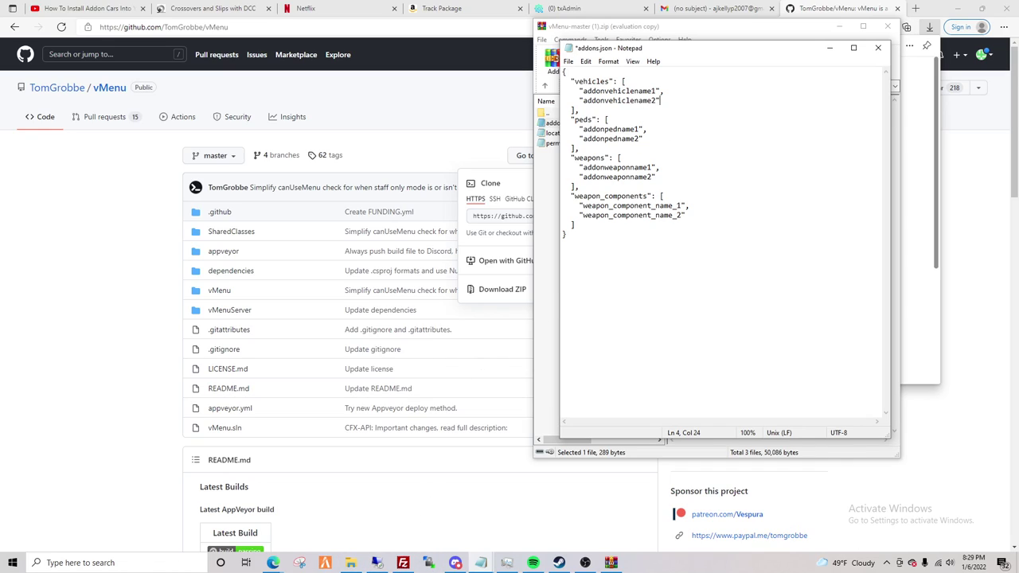
# Open a maximized File Explorer window and look through the Local Disk (C:) and new1tb (J:) drives
pyautogui.click(350, 563)
pyautogui.moveTo(733, 43); pyautogui.dragTo(448, 44)
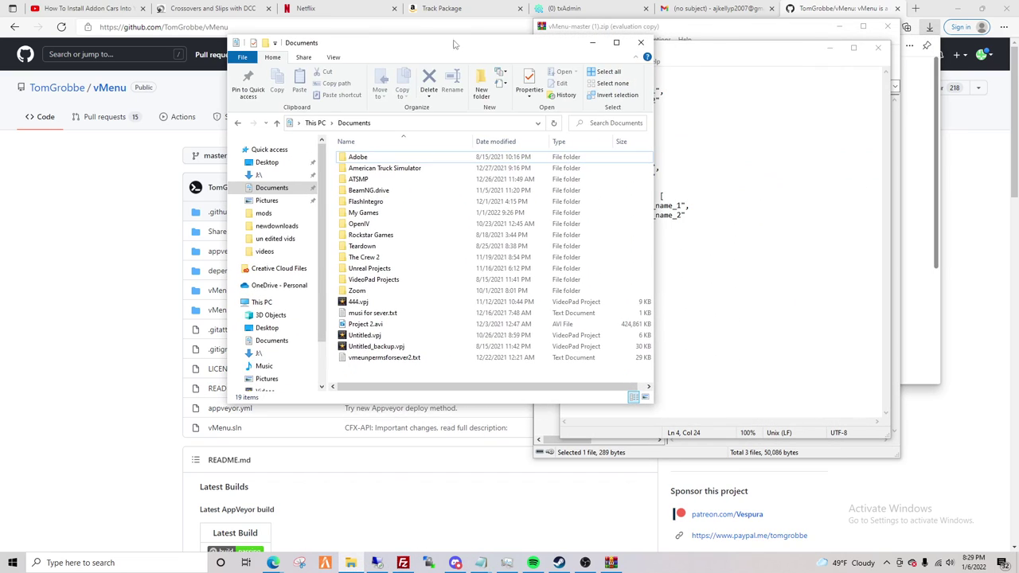
pyautogui.click(639, 43)
pyautogui.click(616, 42)
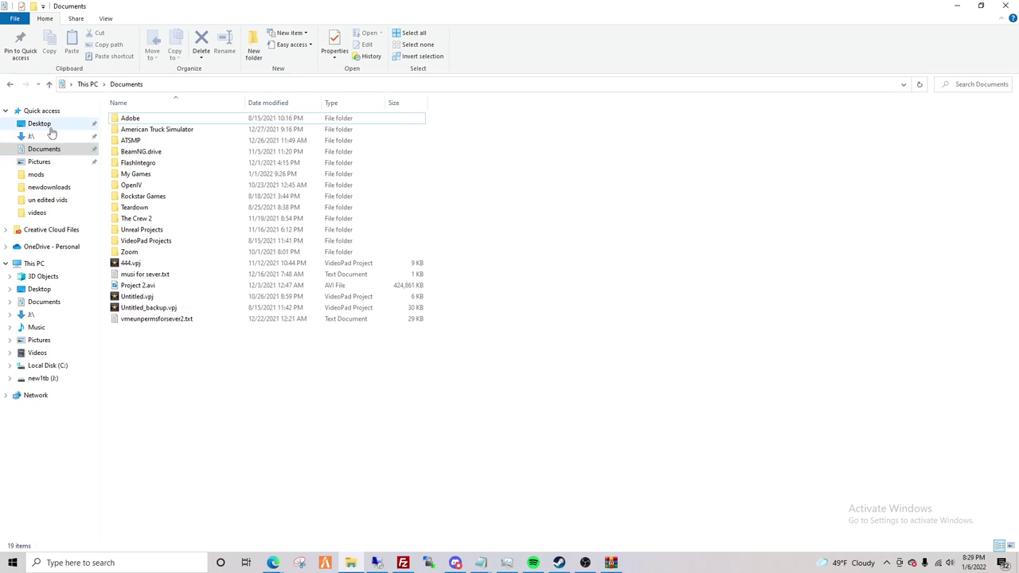
pyautogui.click(34, 263)
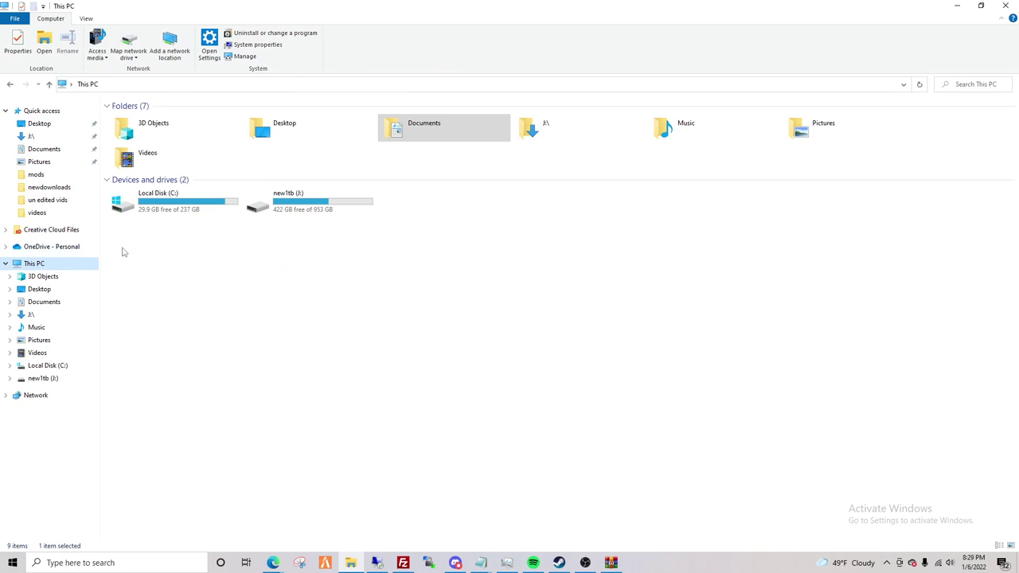
pyautogui.doubleClick(178, 209)
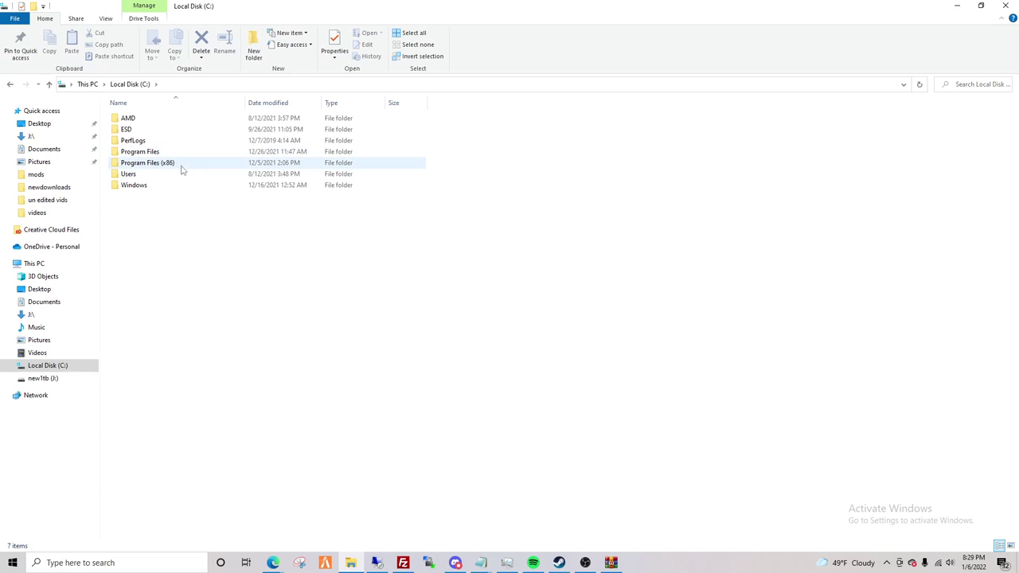
pyautogui.hotkey('alt', 'Left')
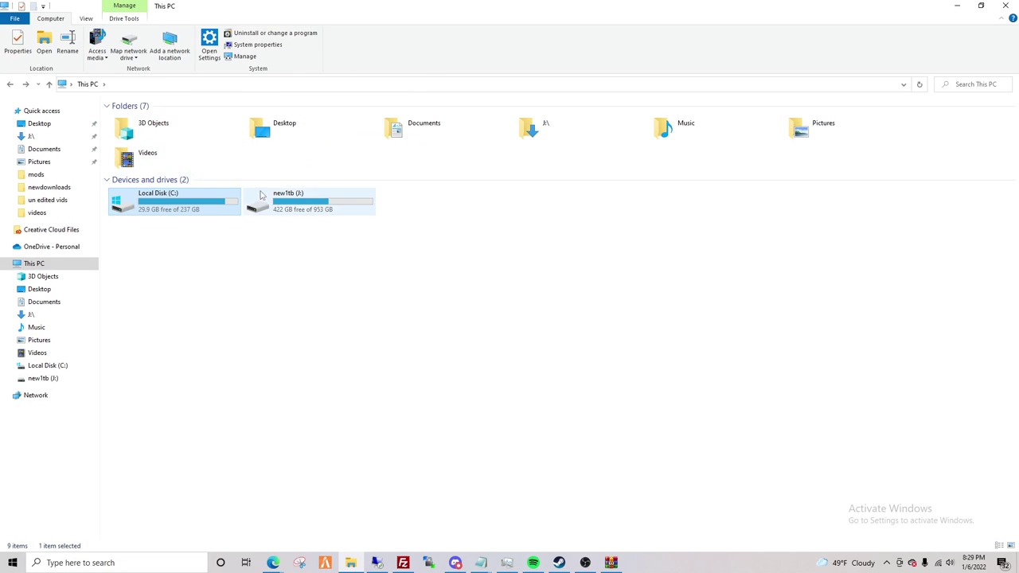
pyautogui.doubleClick(312, 212)
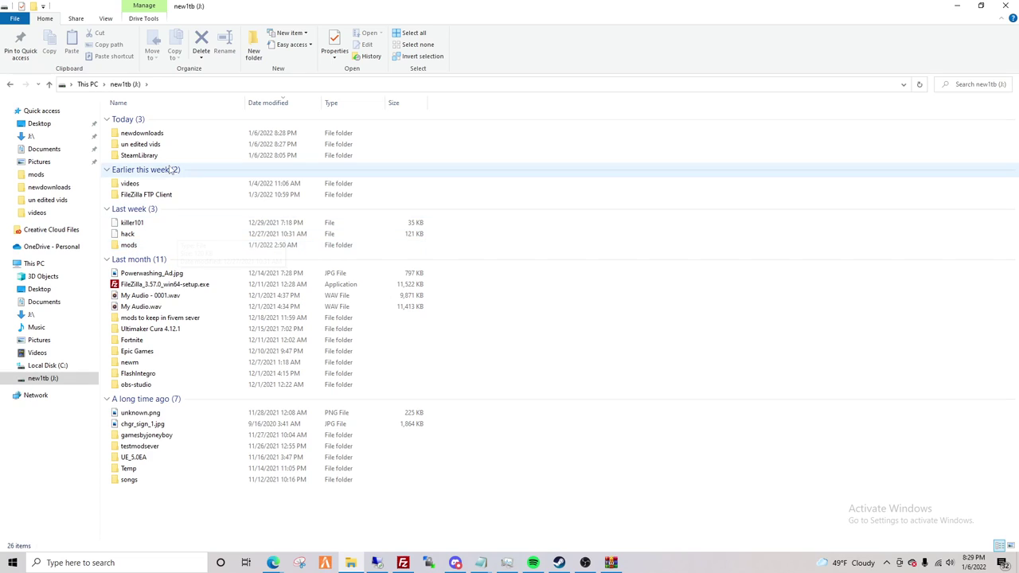
# Look inside the Program Files (x86) folder on Local Disk (C:) and return to the drive's root
pyautogui.hotkey('alt', 'Up')
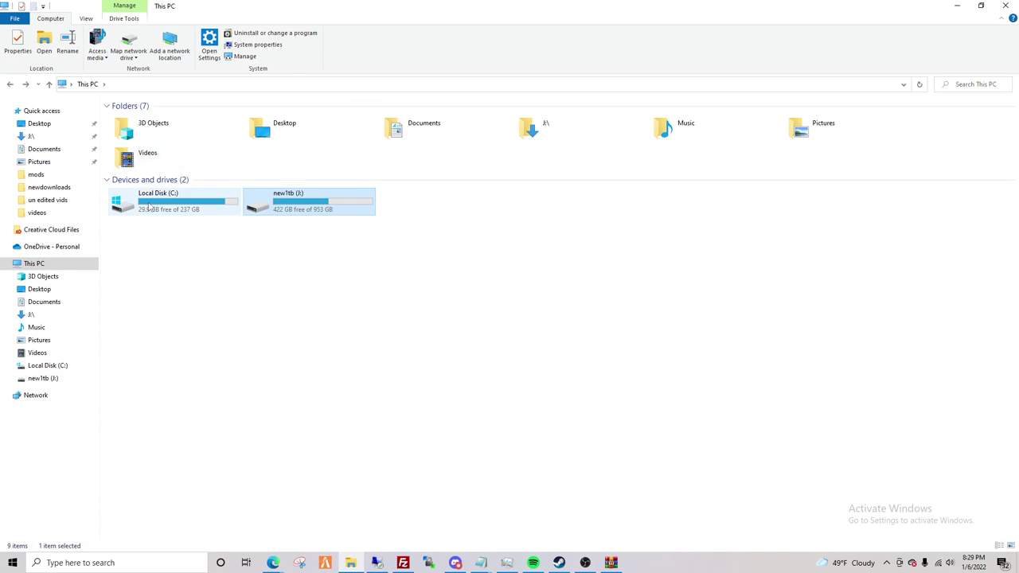
pyautogui.doubleClick(168, 191)
pyautogui.click(200, 165)
pyautogui.doubleClick(199, 168)
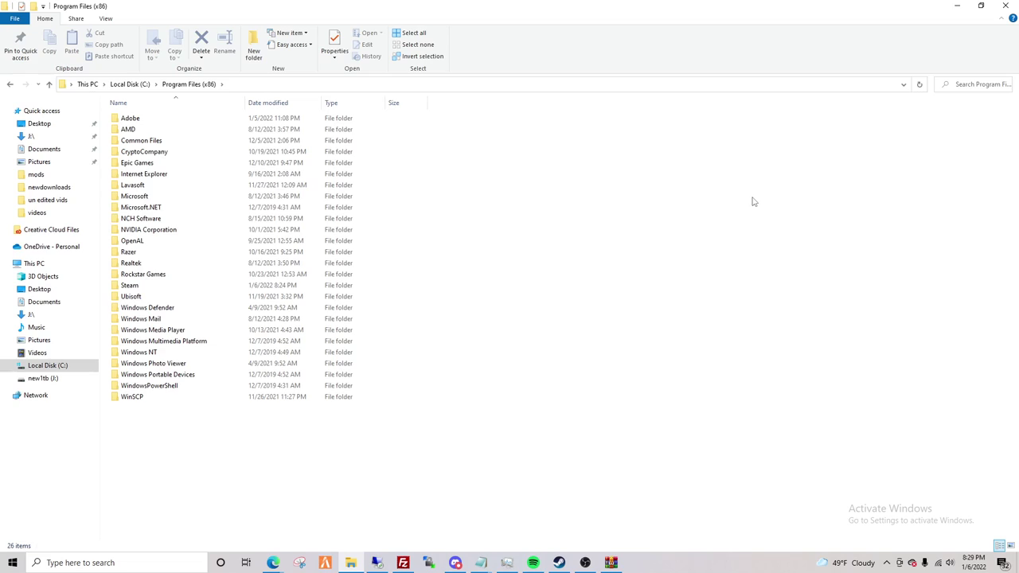
pyautogui.hotkey('alt', 'Left')
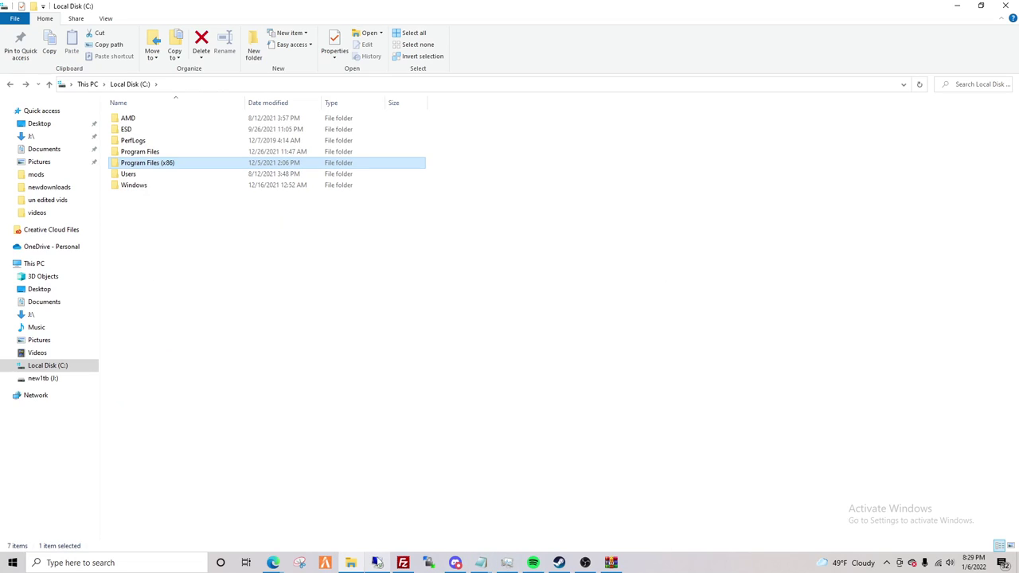
# Bring up the FileZilla window and minimize File Explorer and the browser
pyautogui.moveTo(379, 563)
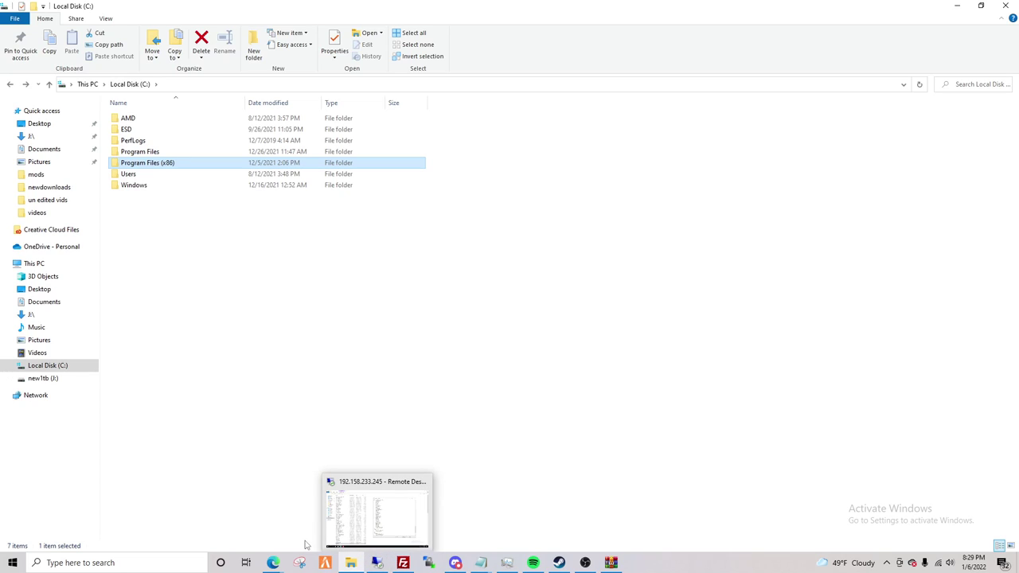
pyautogui.click(404, 565)
pyautogui.click(958, 6)
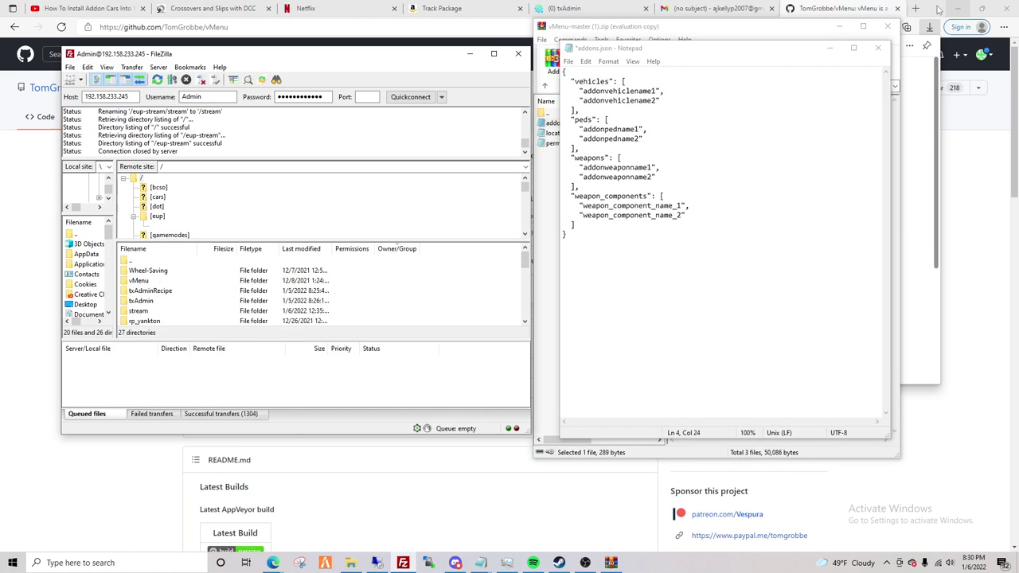
pyautogui.click(957, 8)
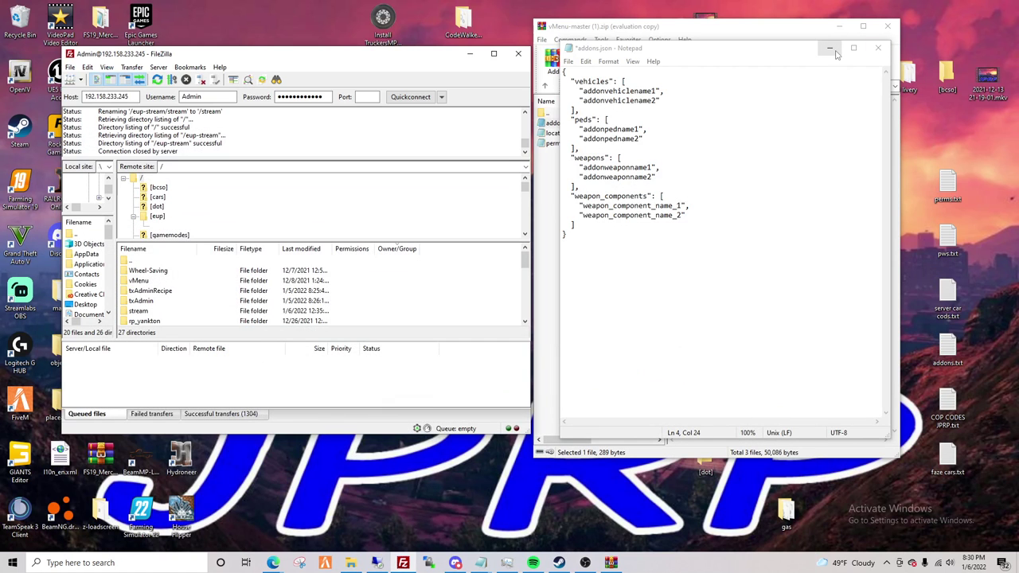
# Close addons.json without saving, and view locations.json from the vMenu archive before closing it
pyautogui.click(878, 48)
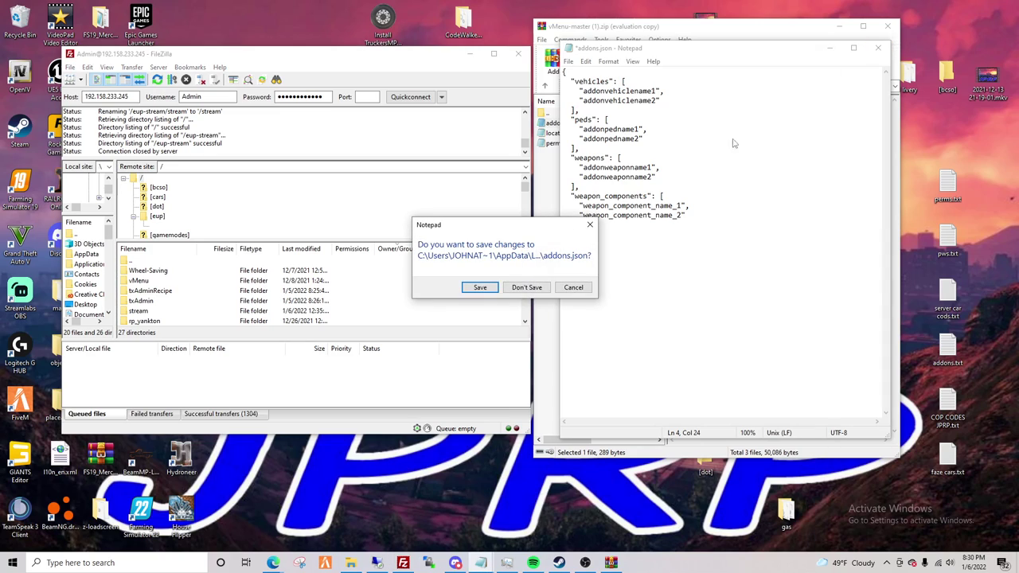
pyautogui.click(524, 289)
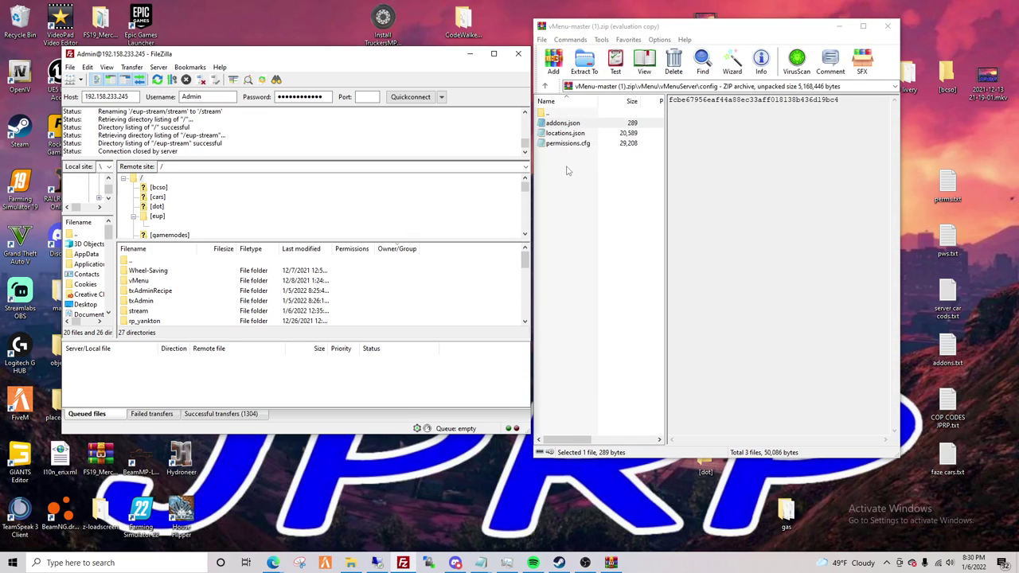
pyautogui.doubleClick(565, 133)
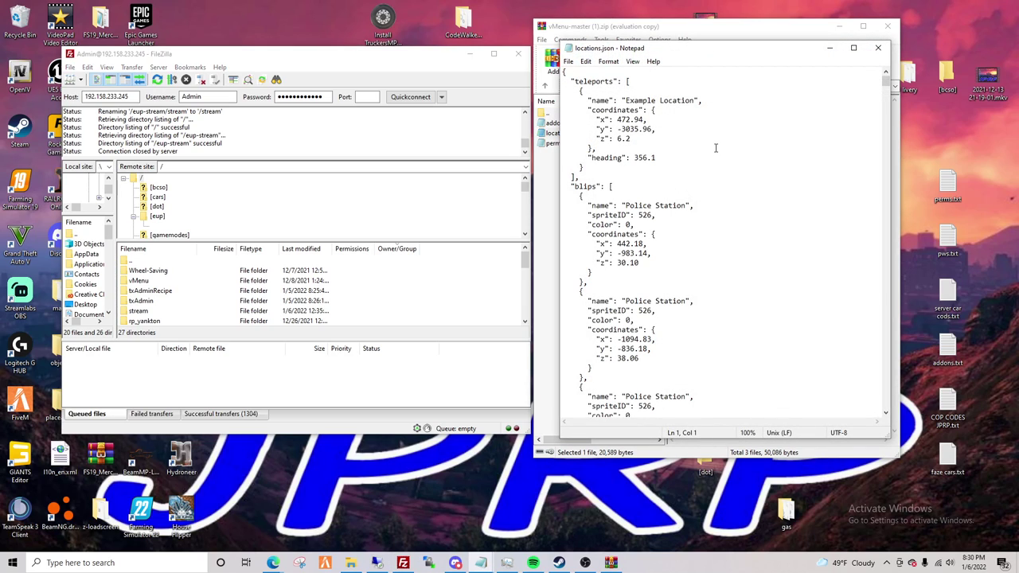
pyautogui.click(878, 47)
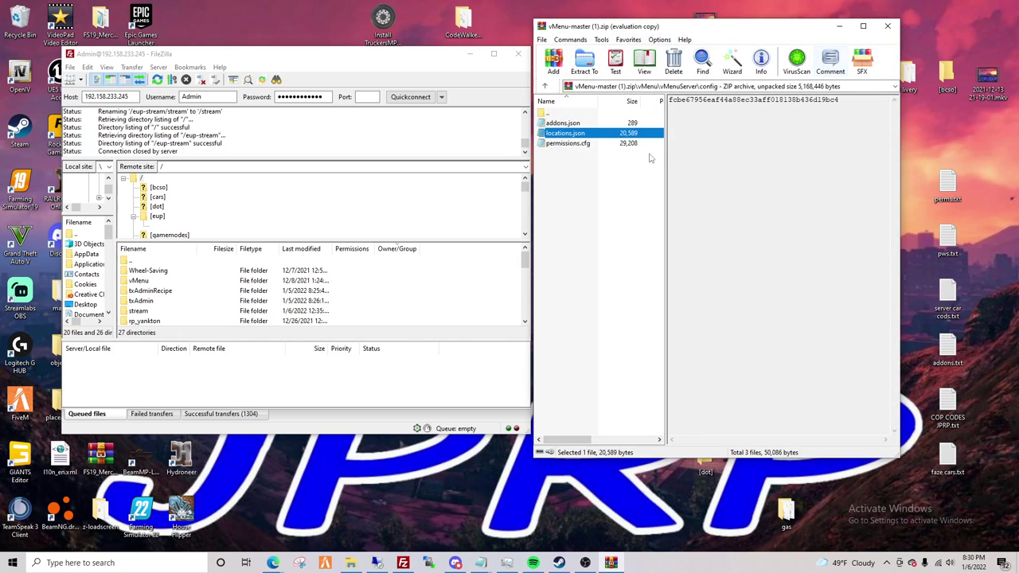
# Open permissions.cfg from the archive and find the Players / Groups Setup section
pyautogui.doubleClick(586, 145)
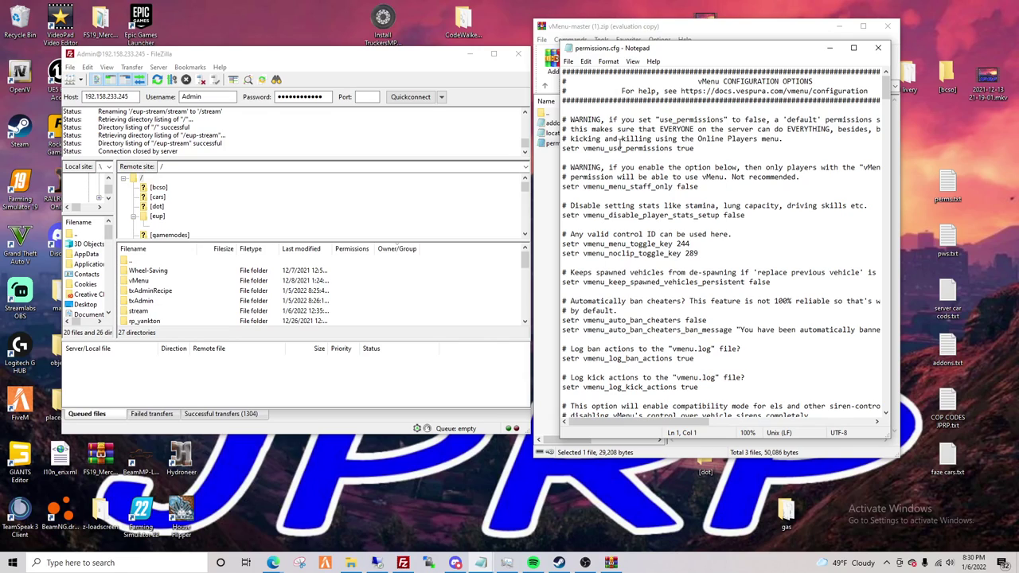
pyautogui.scroll(-20, 620, 143)
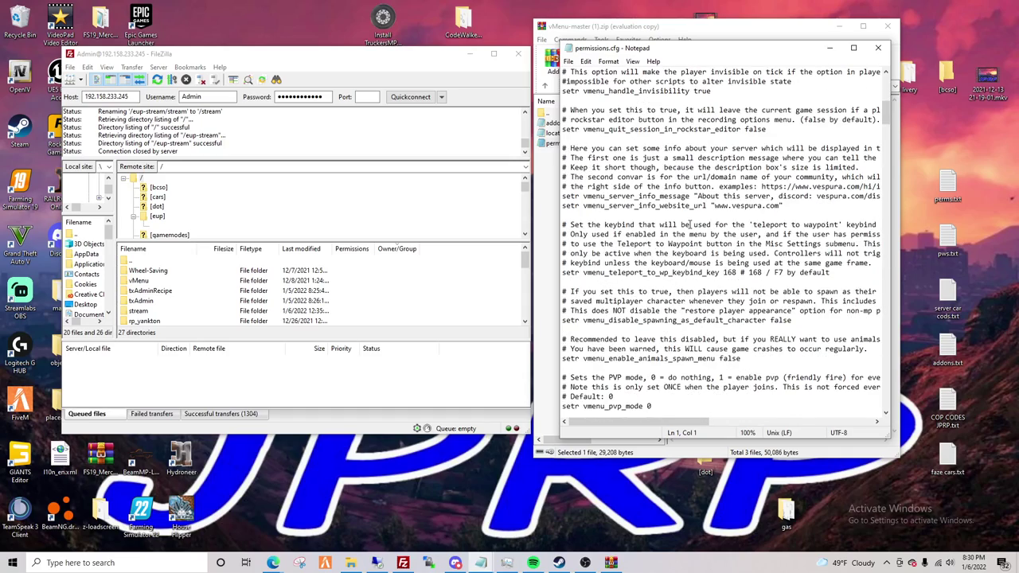
pyautogui.scroll(-15, 690, 225)
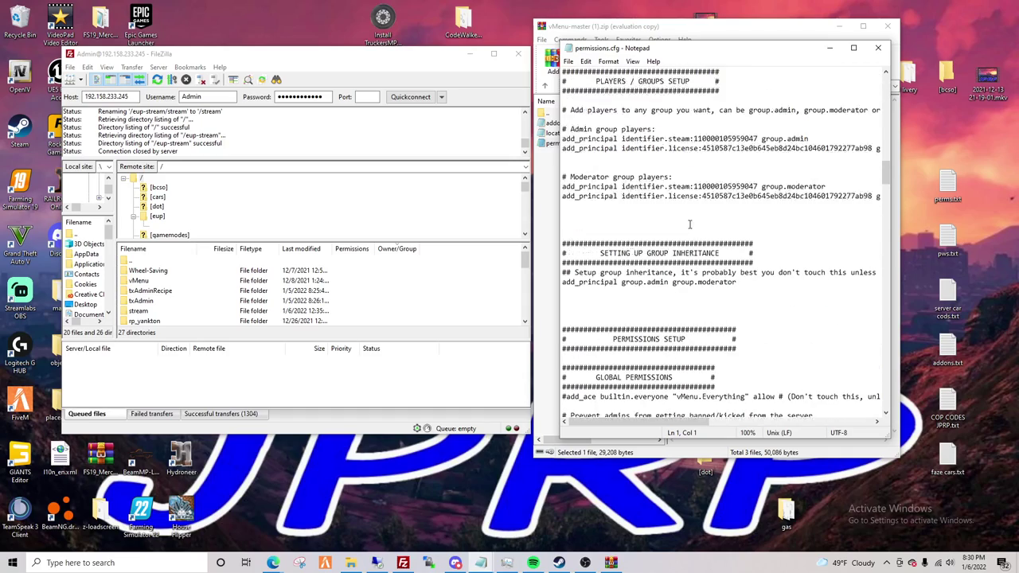
pyautogui.scroll(2, 690, 226)
pyautogui.scroll(1, 689, 225)
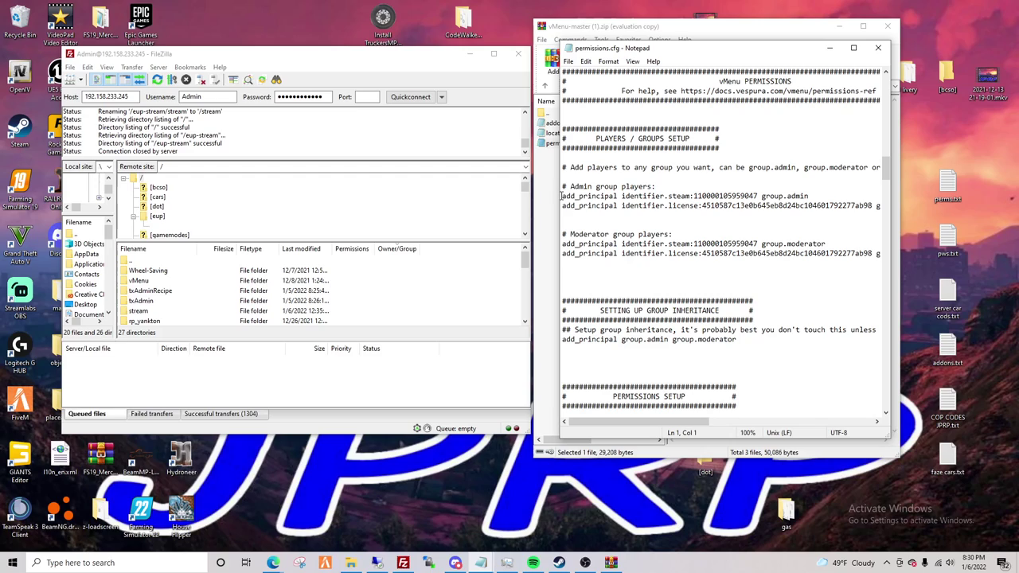
# Examine the Steam identifier lines for the admin and moderator groups in the Players / Groups Setup section
pyautogui.moveTo(562, 196); pyautogui.dragTo(694, 196)
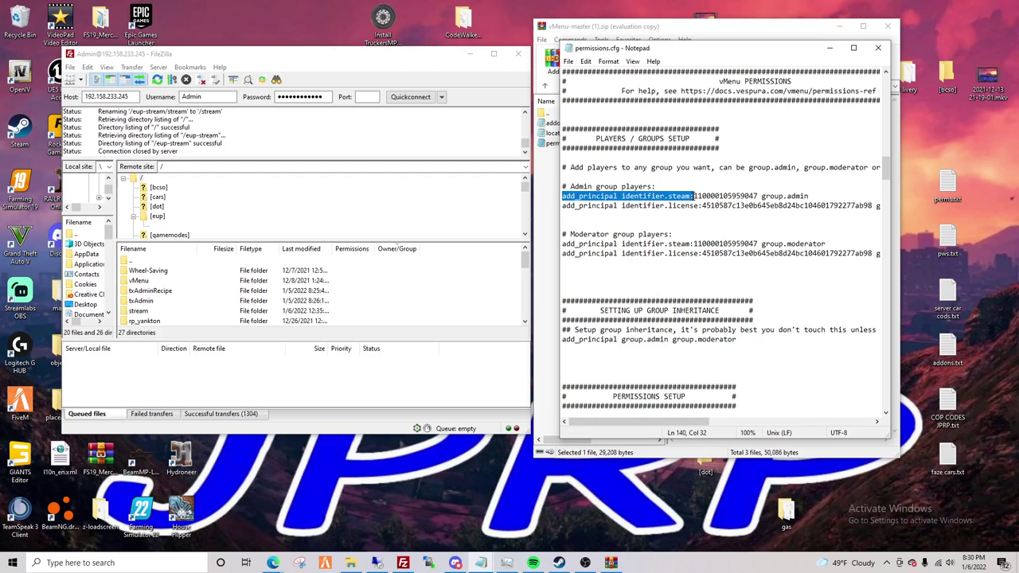
pyautogui.click(694, 196)
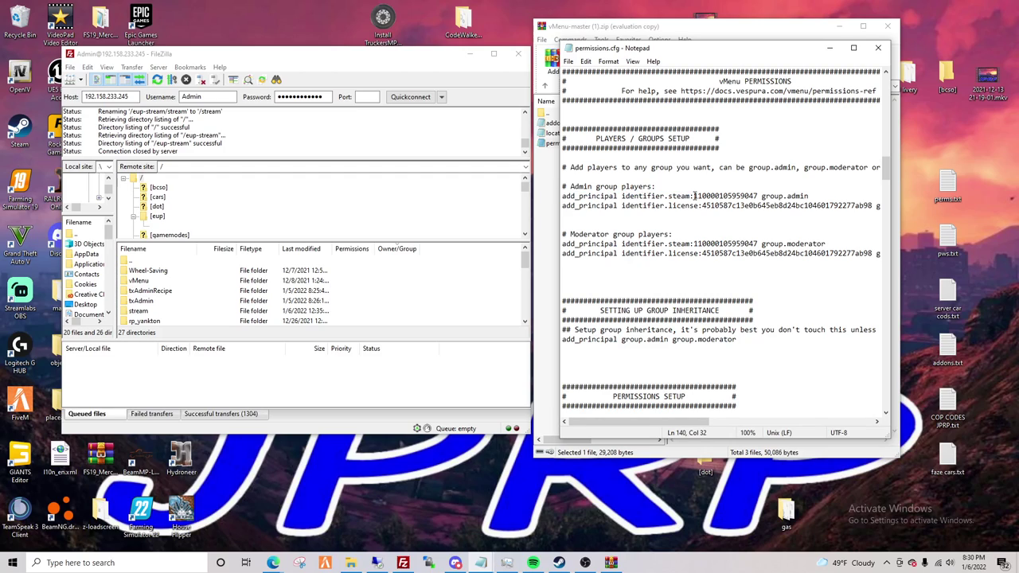
pyautogui.moveTo(693, 196); pyautogui.dragTo(810, 196)
pyautogui.click(818, 198)
pyautogui.click(563, 215)
pyautogui.doubleClick(577, 234)
pyautogui.click(743, 242)
pyautogui.moveTo(694, 244); pyautogui.dragTo(732, 244)
pyautogui.click(746, 230)
# Examine the builtin.everyone and group.moderator permission lines in the Online Players Menu section
pyautogui.scroll(-9, 745, 230)
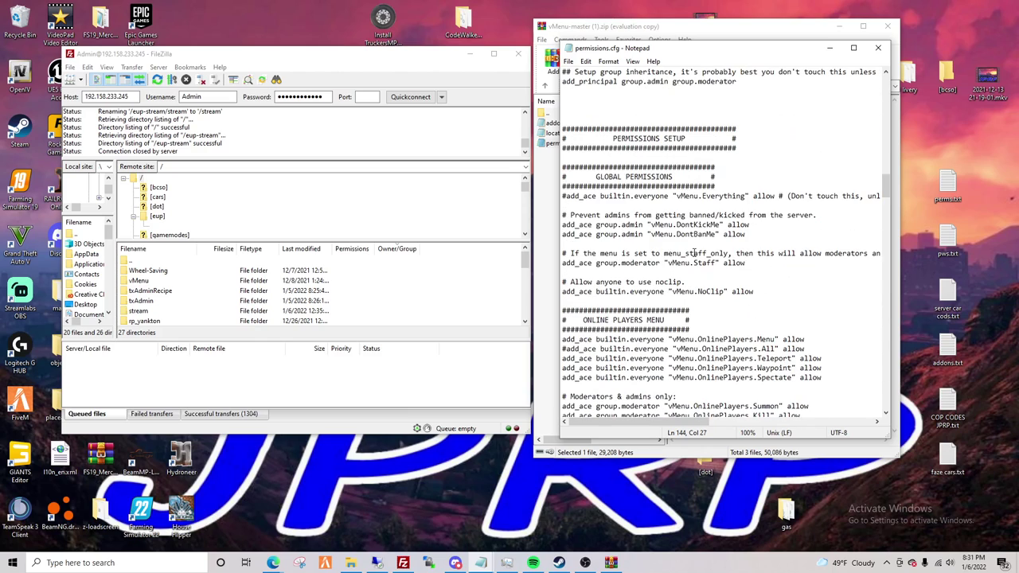
pyautogui.scroll(-5, 694, 253)
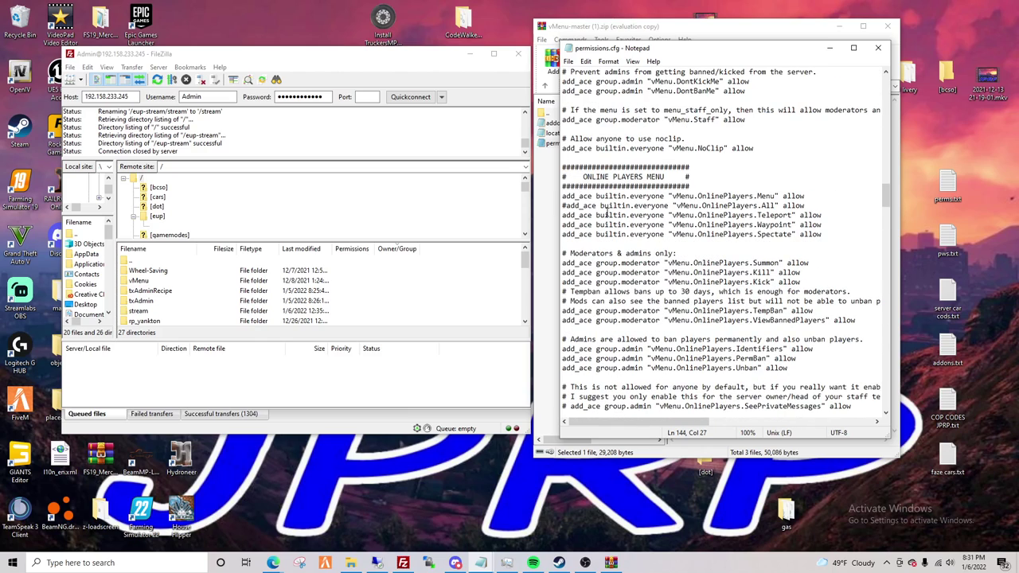
pyautogui.moveTo(562, 263); pyautogui.dragTo(660, 266)
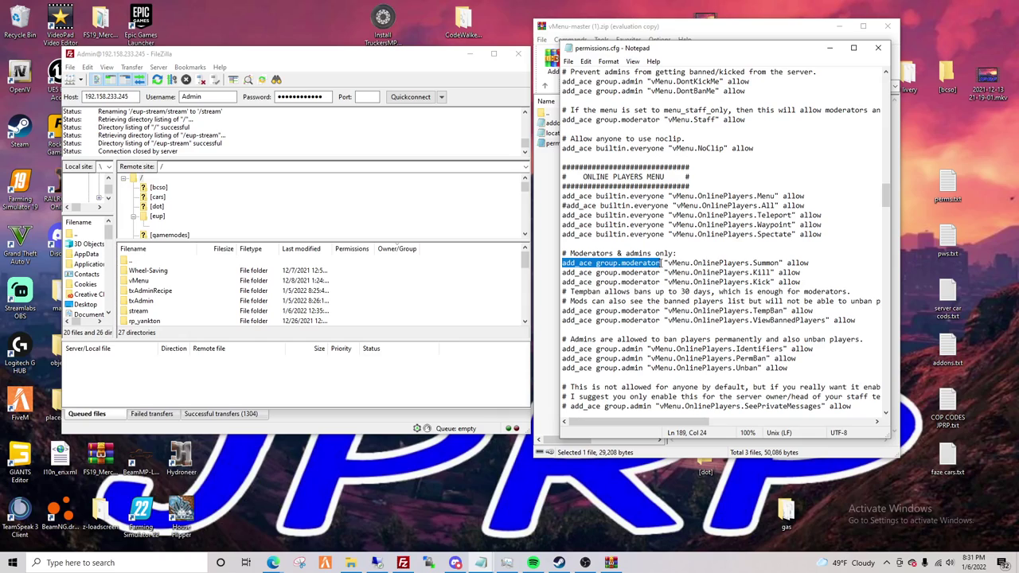
pyautogui.click(660, 264)
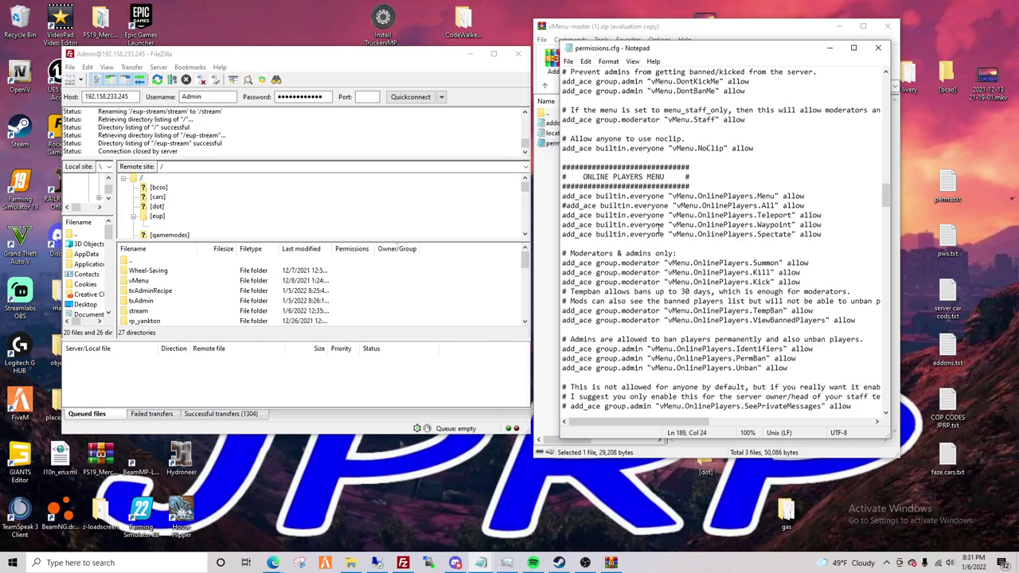
pyautogui.moveTo(665, 234); pyautogui.dragTo(596, 234)
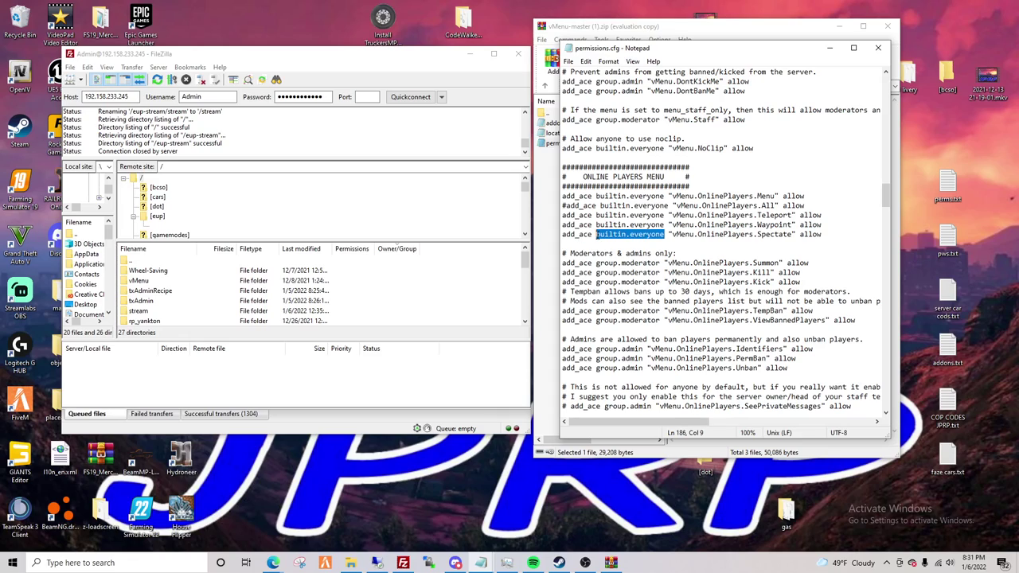
pyautogui.click(649, 244)
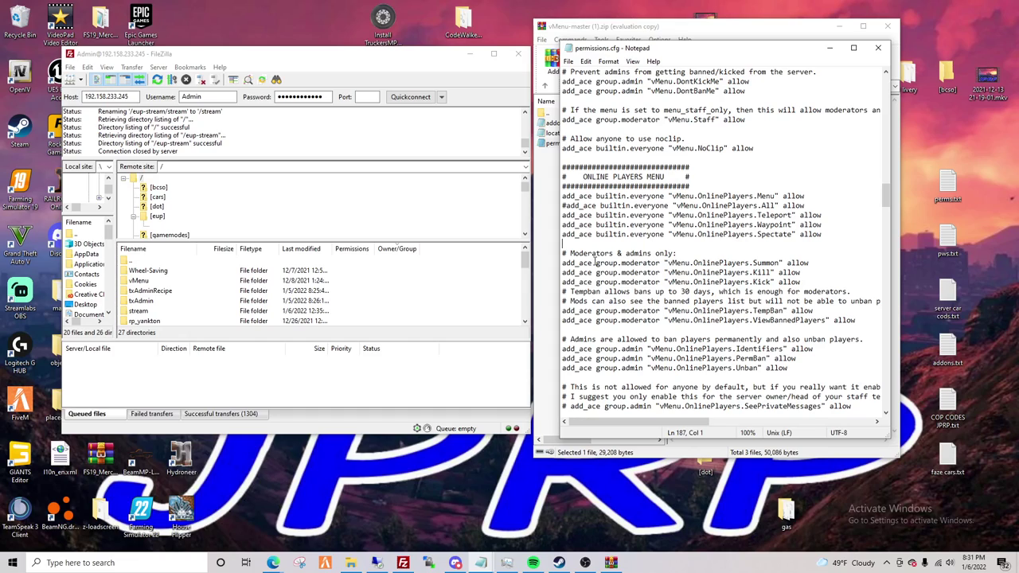
pyautogui.moveTo(596, 267); pyautogui.dragTo(664, 268)
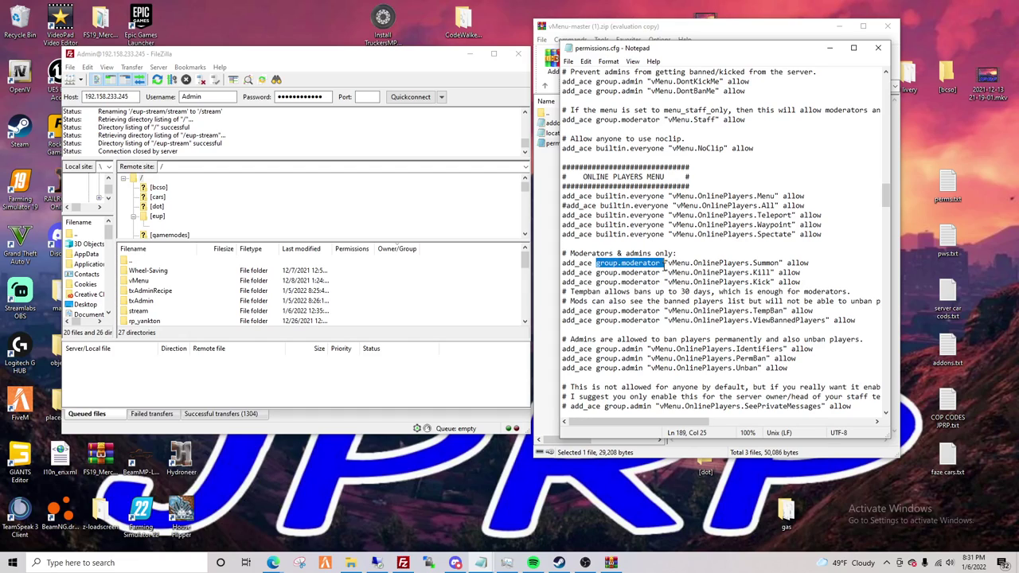
pyautogui.click(690, 251)
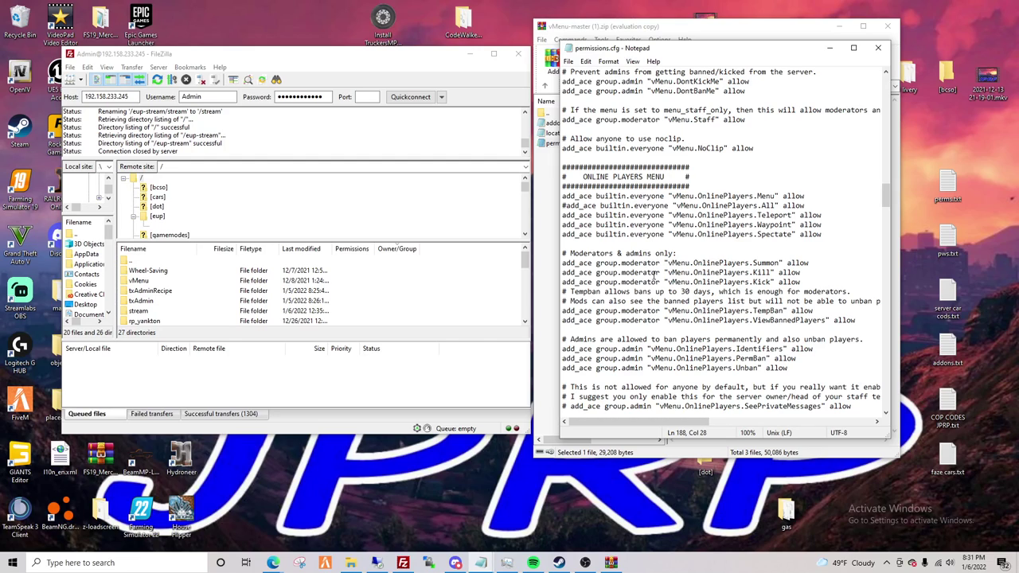
# Examine the group.admin ban permission lines and return to the Players / Groups Setup section
pyautogui.scroll(-2, 654, 275)
pyautogui.moveTo(595, 291); pyautogui.dragTo(644, 295)
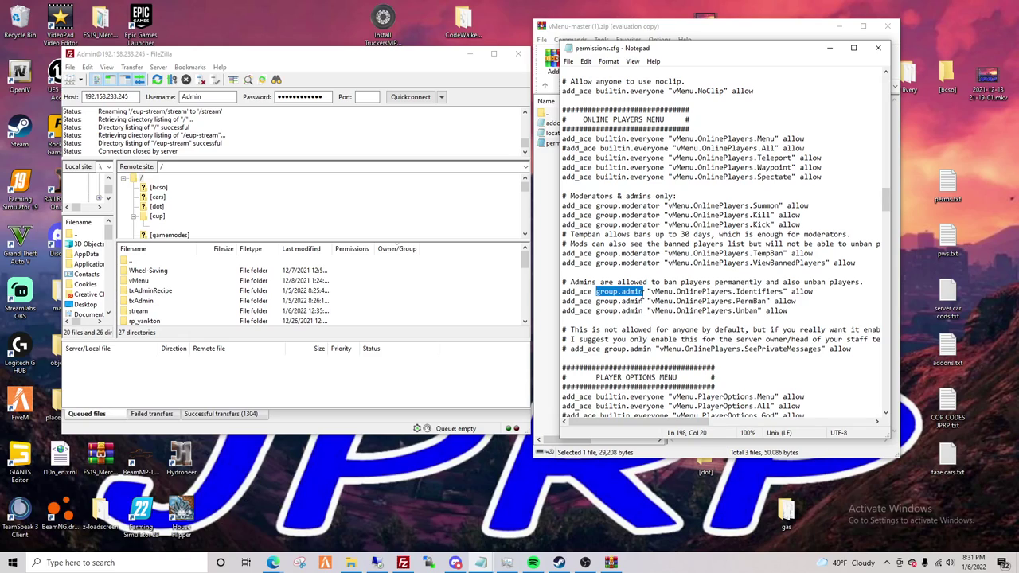
pyautogui.click(682, 282)
pyautogui.scroll(19, 683, 280)
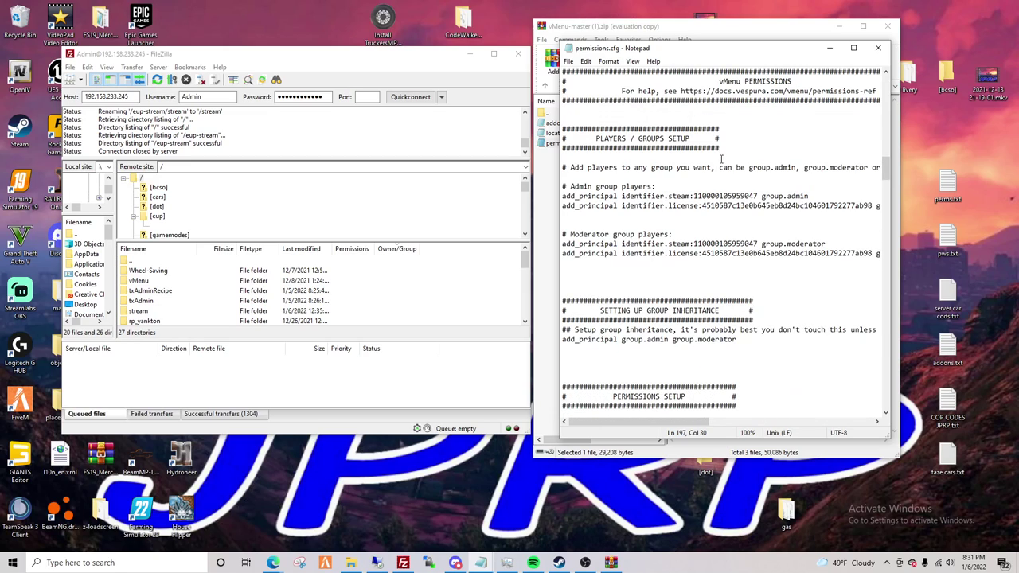
# Examine the group.admin principal line and the builtin.everyone permission lines from the Online Players Menu to the Vehicle Spawner Menu in permissions.cfg
pyautogui.moveTo(762, 196); pyautogui.dragTo(809, 196)
pyautogui.scroll(-16, 611, 281)
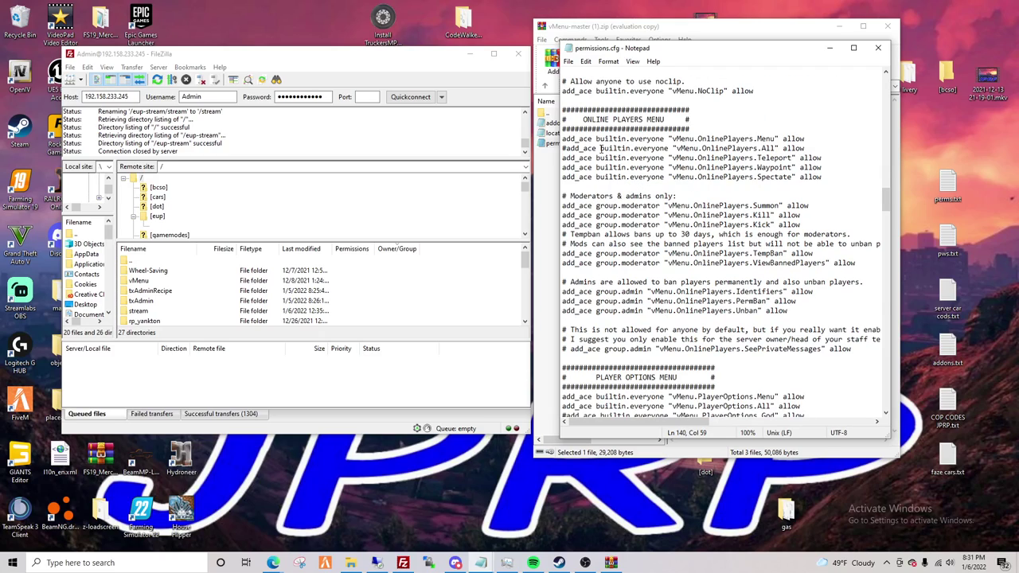
pyautogui.moveTo(600, 149); pyautogui.dragTo(669, 150)
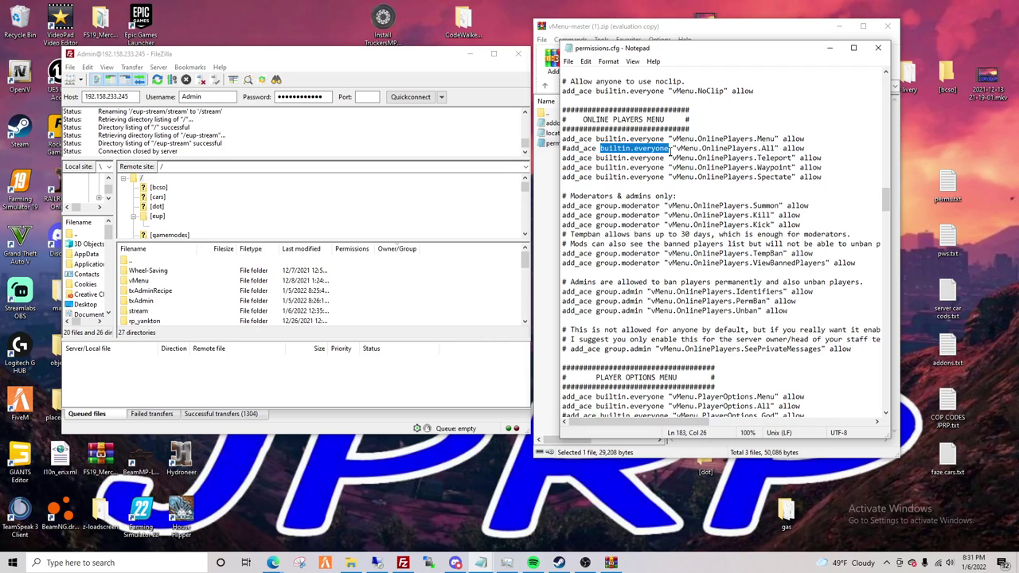
pyautogui.click(728, 190)
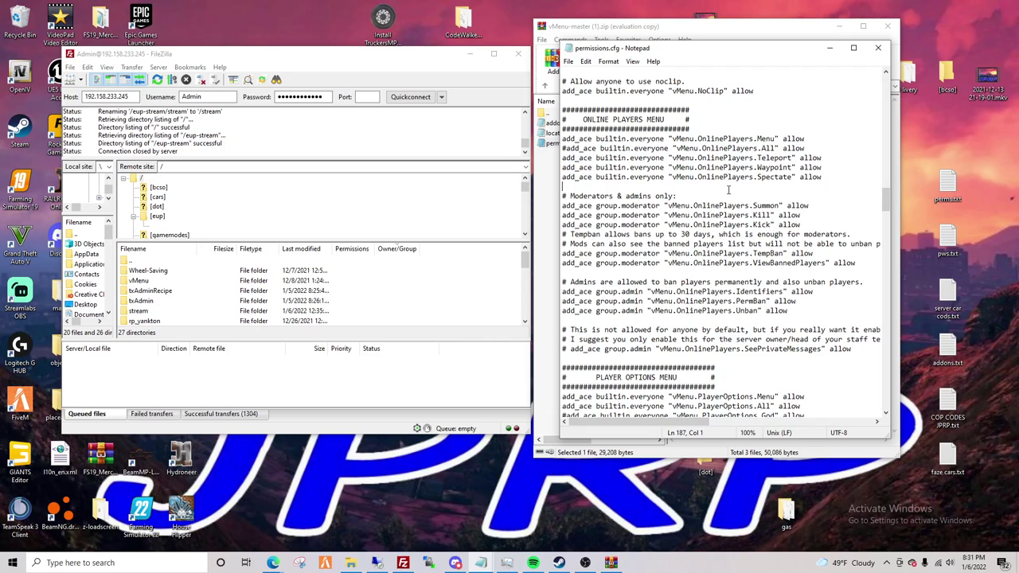
pyautogui.scroll(-9, 728, 189)
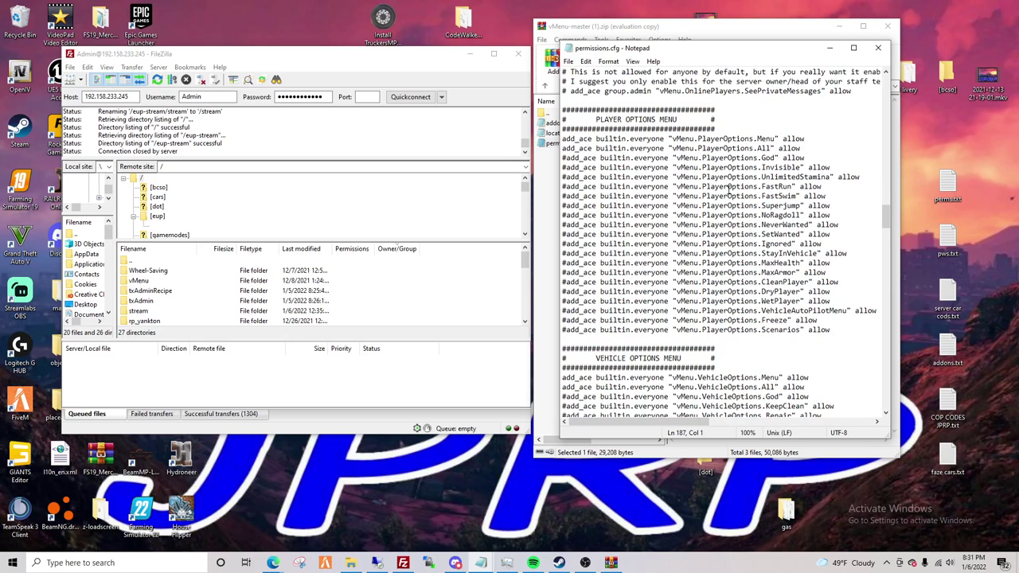
pyautogui.scroll(-17, 728, 189)
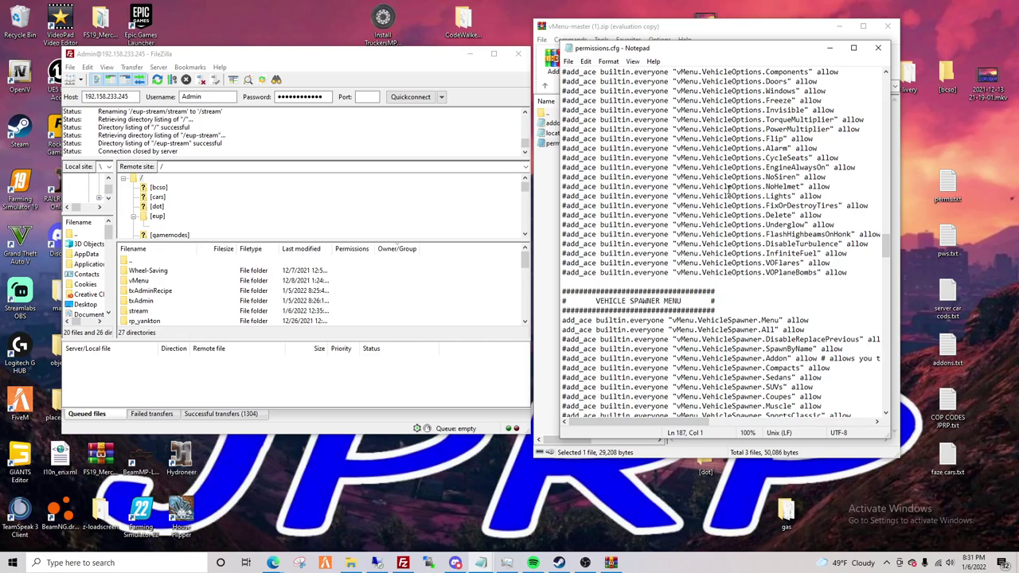
pyautogui.click(831, 50)
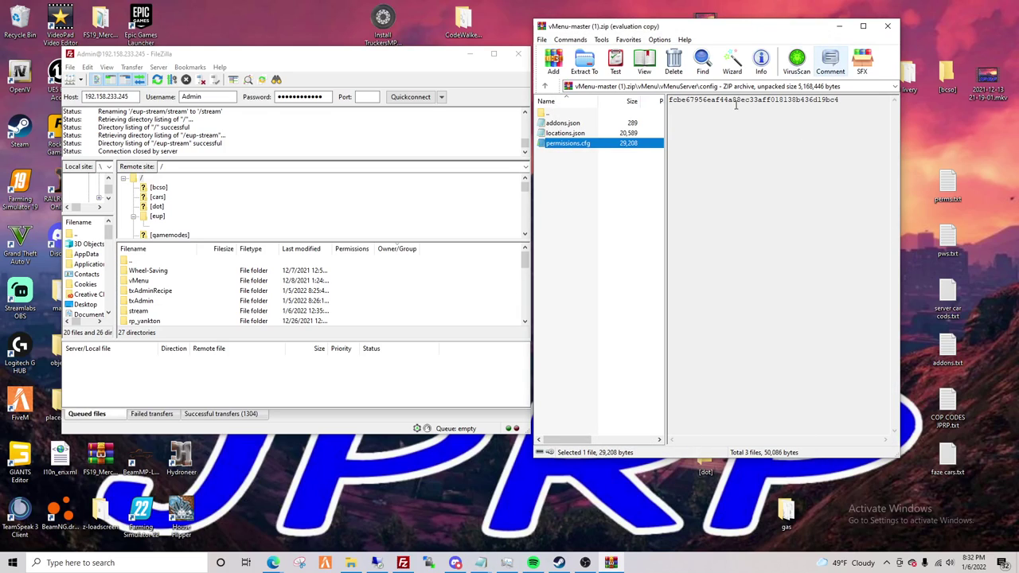
# Return from the config folder to the root of the archive and select the vMenu folder
pyautogui.click(546, 247)
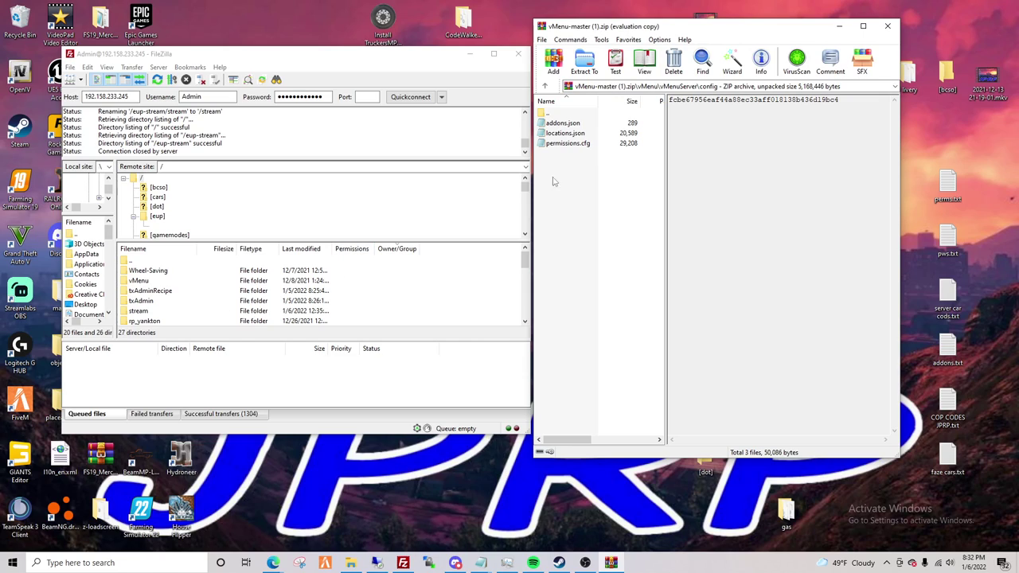
pyautogui.press('BackSpace')
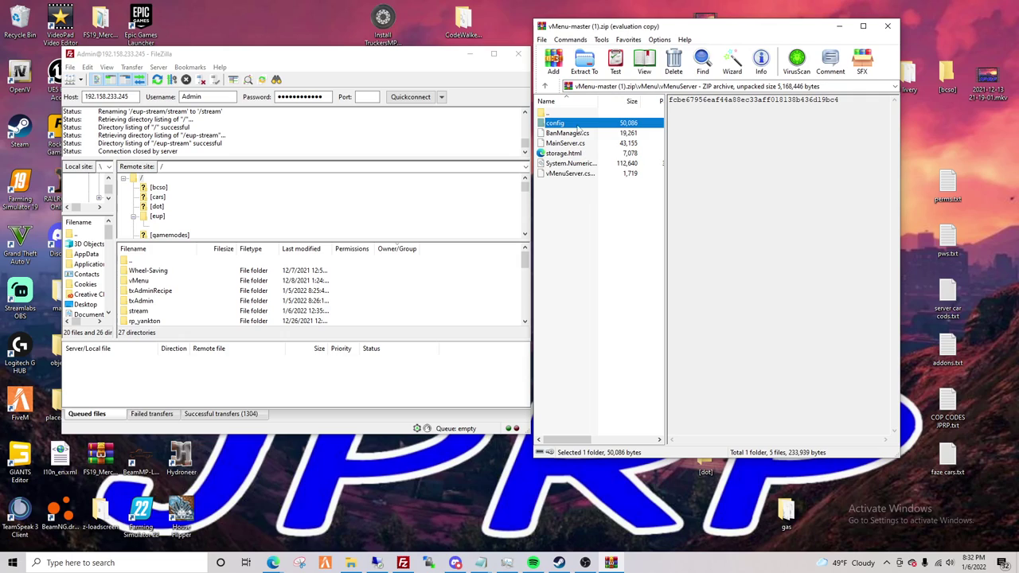
pyautogui.press('BackSpace')
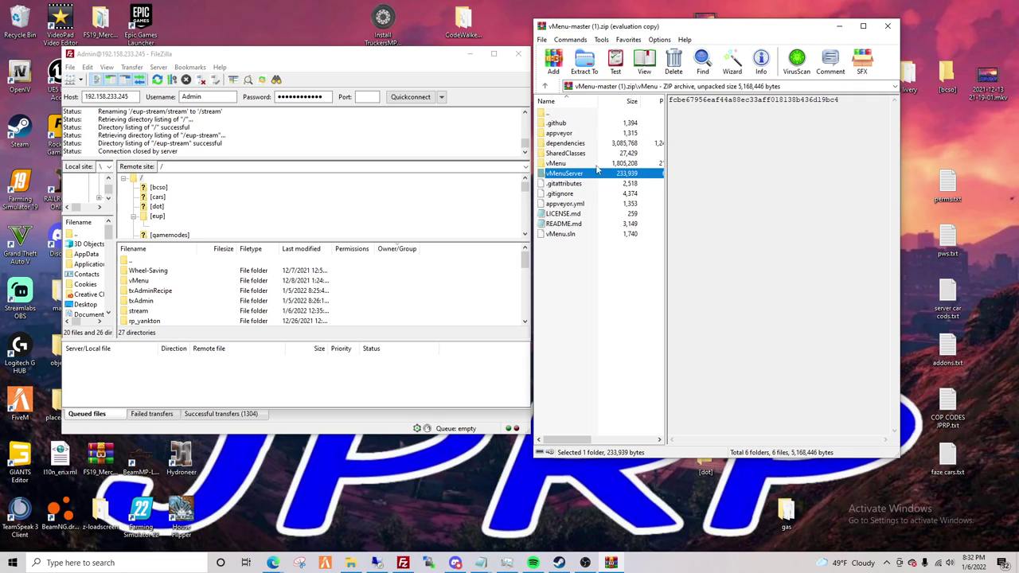
pyautogui.doubleClick(605, 163)
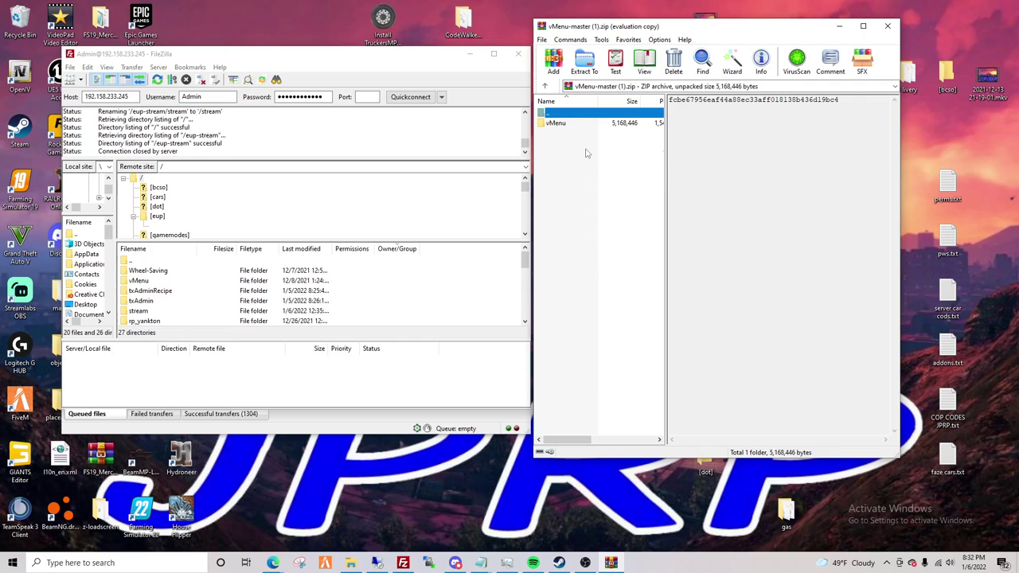
pyautogui.press('BackSpace')
pyautogui.press('BackSpace')
pyautogui.click(578, 132)
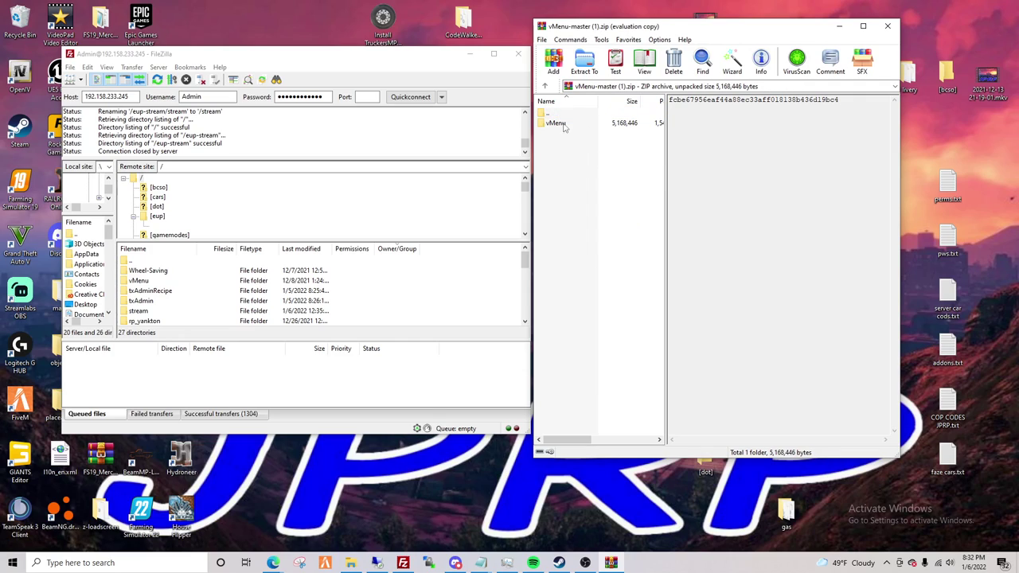
pyautogui.click(581, 124)
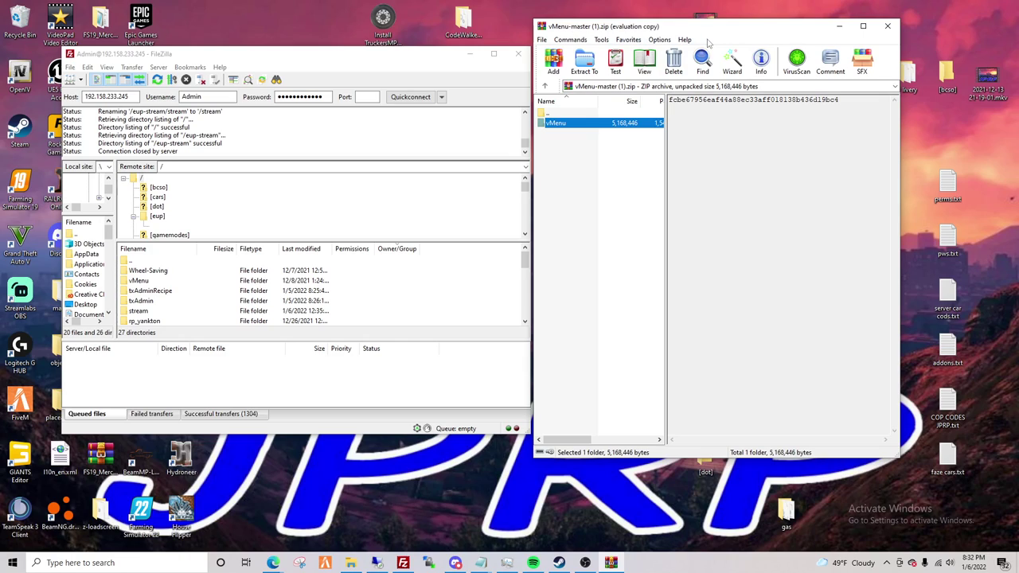
# Open the name of the archive's top-level folder for renaming and confirm it as vMenu
pyautogui.rightClick(580, 126)
pyautogui.click(613, 244)
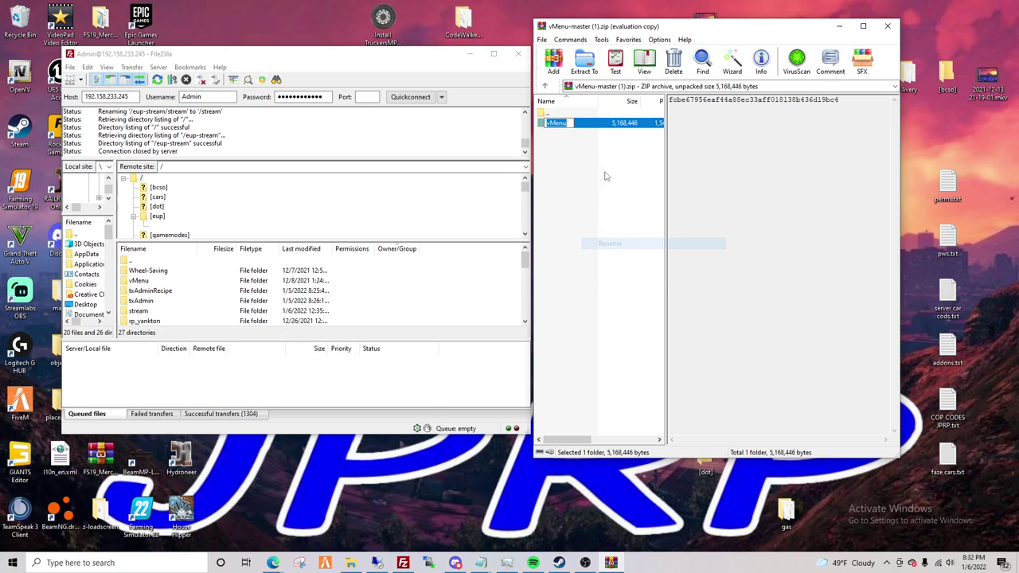
pyautogui.press('Return')
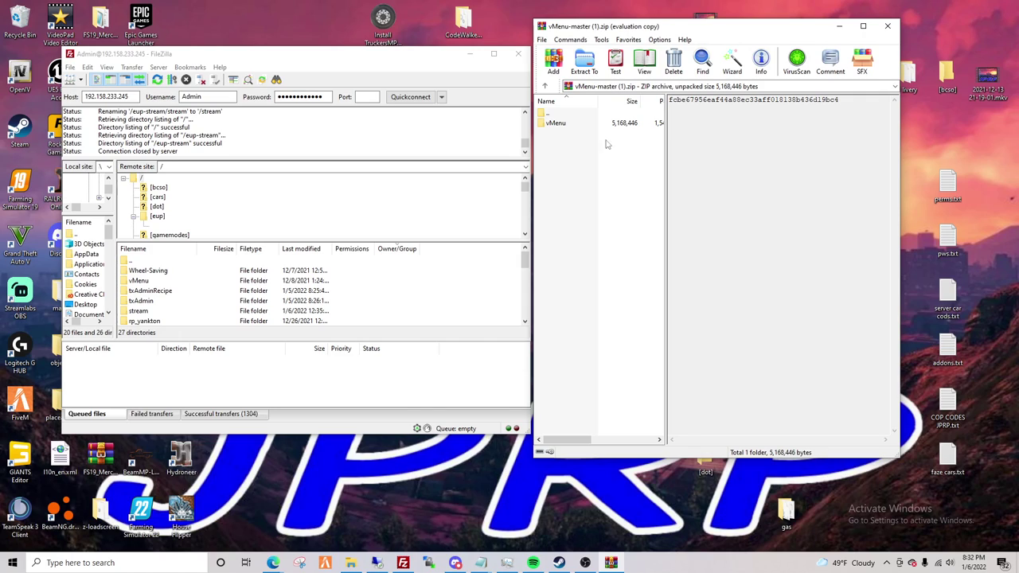
# Select the vMenu folder in the archive and look through the server's remote folders in FileZilla for where it belongs
pyautogui.click(601, 125)
pyautogui.moveTo(599, 126)
pyautogui.mouseDown()
pyautogui.moveTo(622, 131)
pyautogui.moveTo(408, 191)
pyautogui.moveTo(423, 296)
pyautogui.moveTo(419, 287)
pyautogui.moveTo(649, 175)
pyautogui.moveTo(595, 132)
pyautogui.mouseUp()
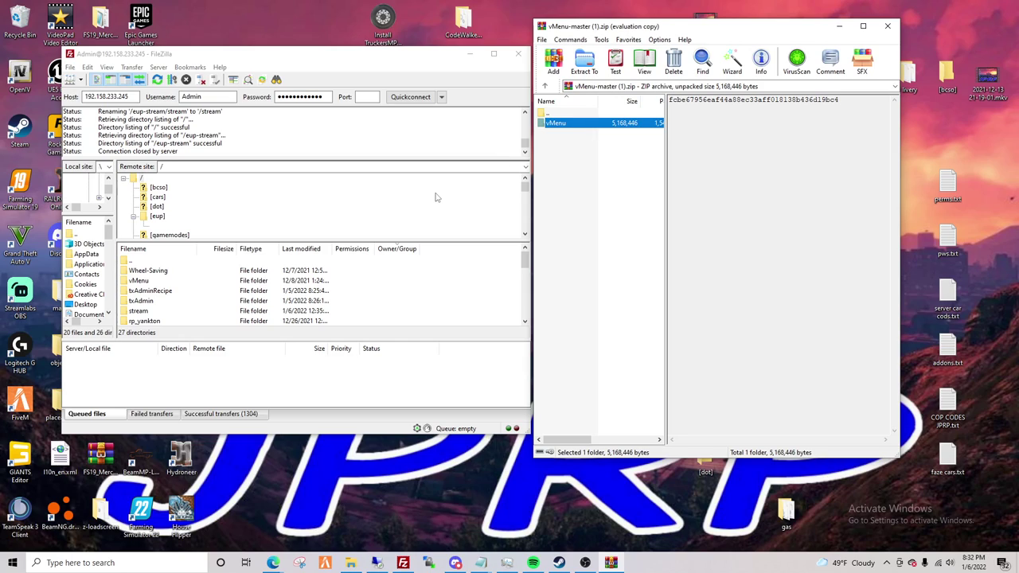
pyautogui.scroll(-7, 201, 294)
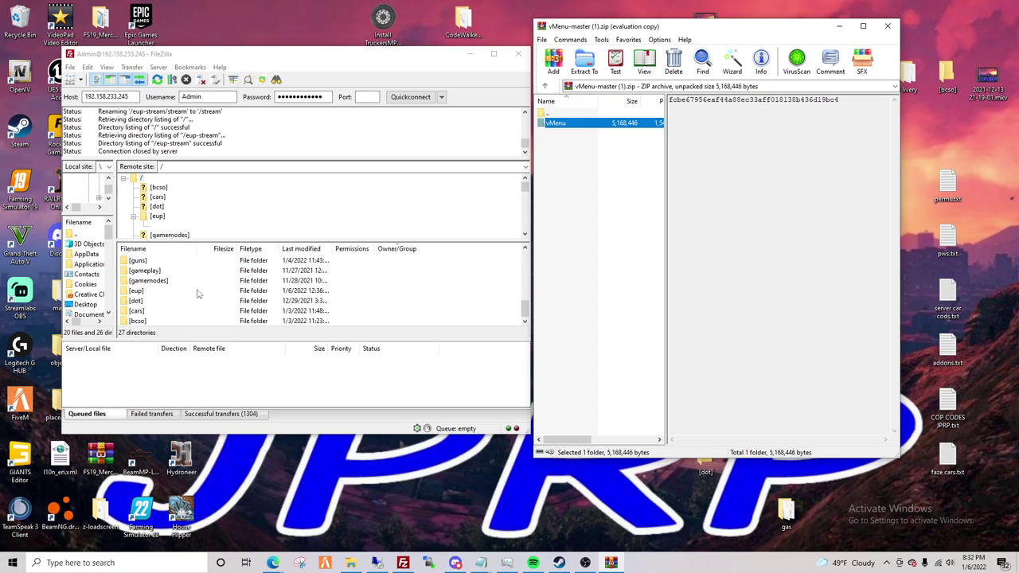
pyautogui.scroll(3, 199, 295)
pyautogui.scroll(-3, 199, 294)
pyautogui.scroll(7, 199, 294)
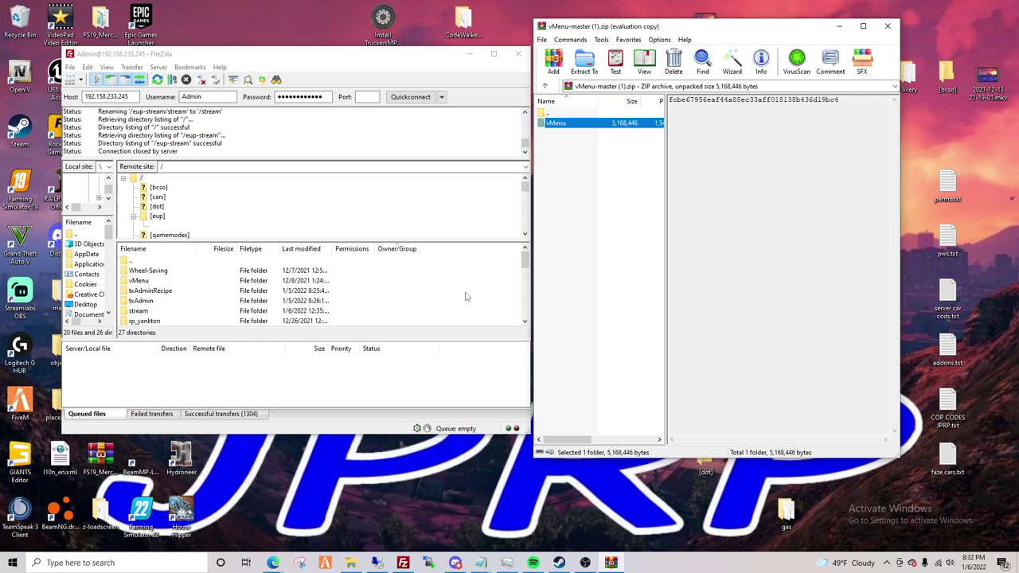
pyautogui.scroll(-1, 137, 194)
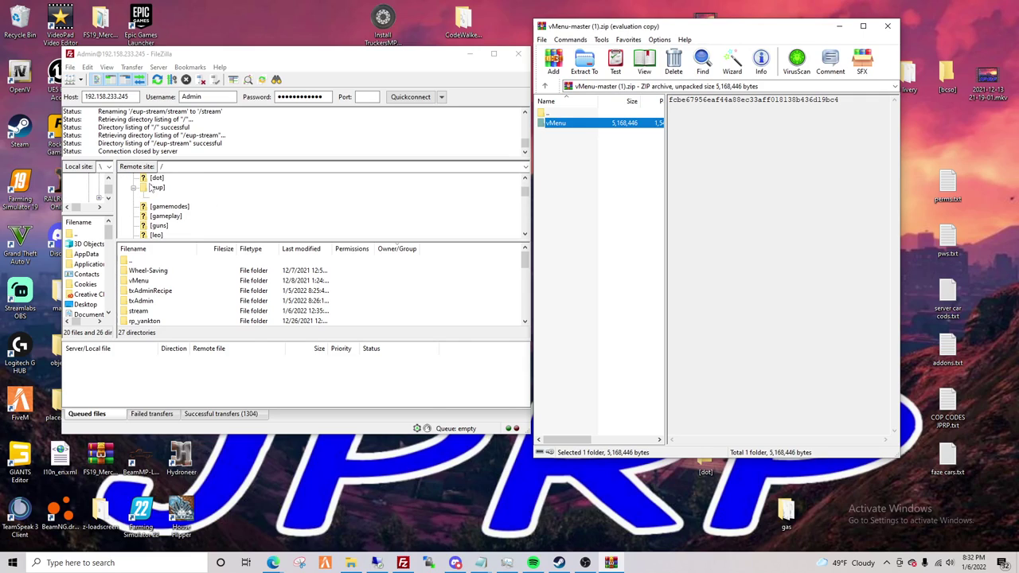
pyautogui.scroll(1, 137, 193)
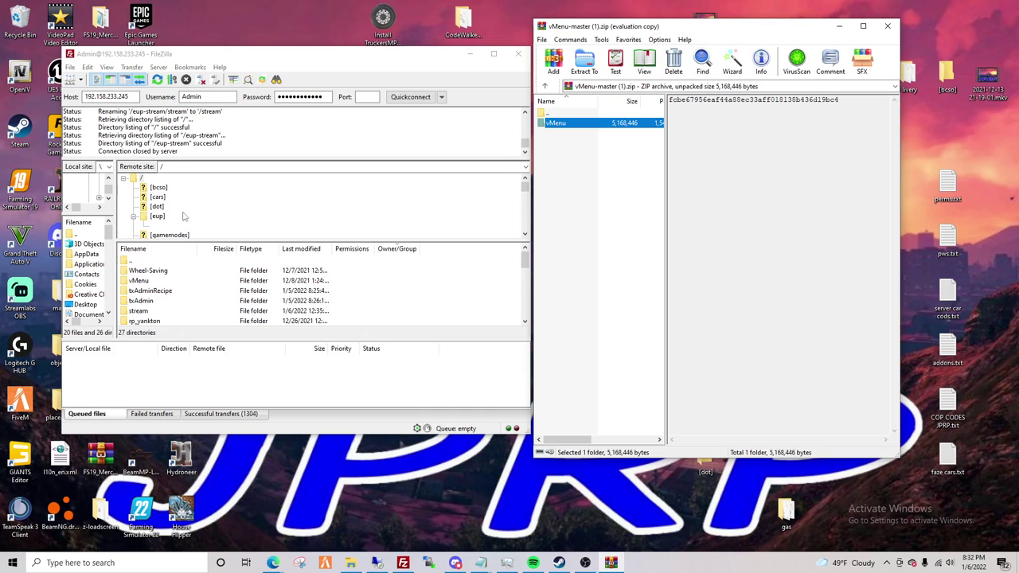
pyautogui.scroll(-3, 179, 219)
pyautogui.scroll(3, 175, 216)
# Close the vMenu archive, switch to txAdmin in the browser and open the server config file for editing
pyautogui.click(627, 186)
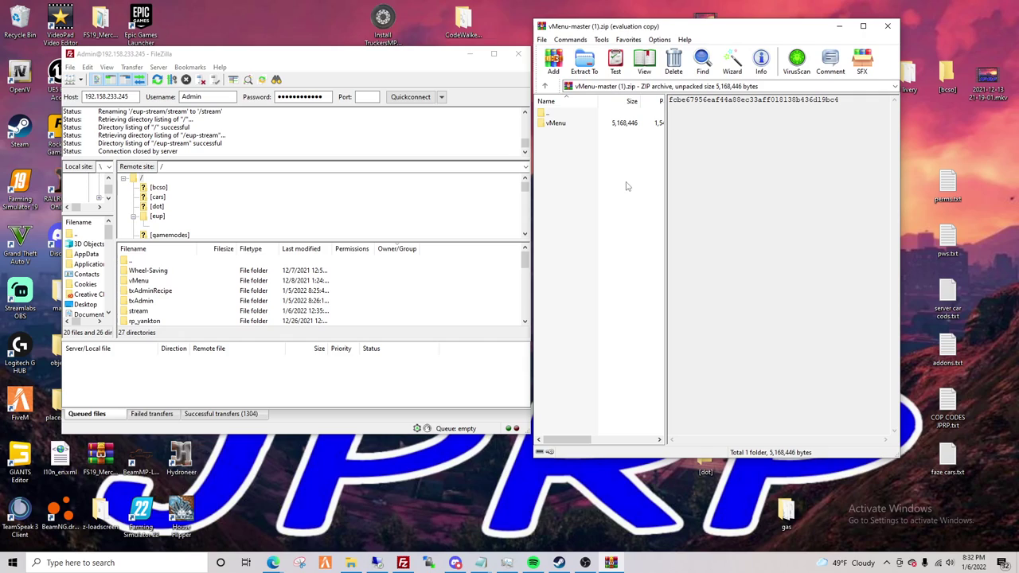
pyautogui.click(888, 27)
pyautogui.moveTo(272, 563)
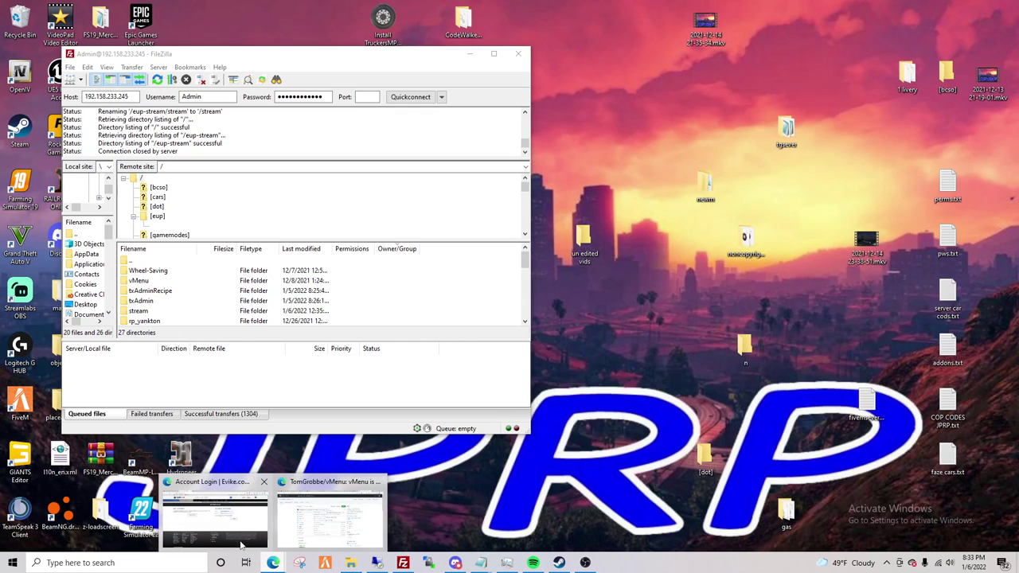
pyautogui.click(331, 509)
pyautogui.click(569, 8)
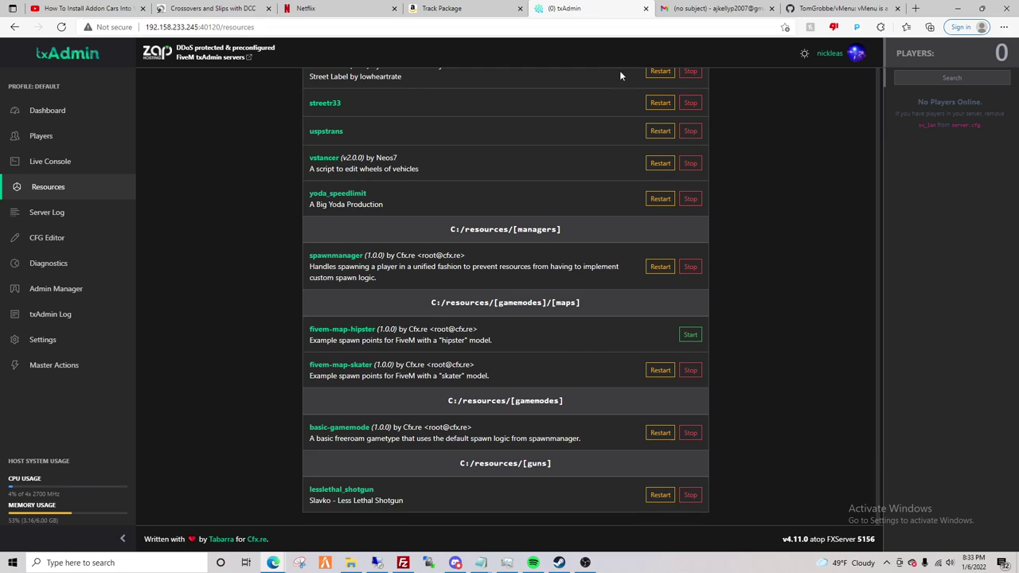
pyautogui.scroll(15, 598, 163)
pyautogui.scroll(8, 176, 179)
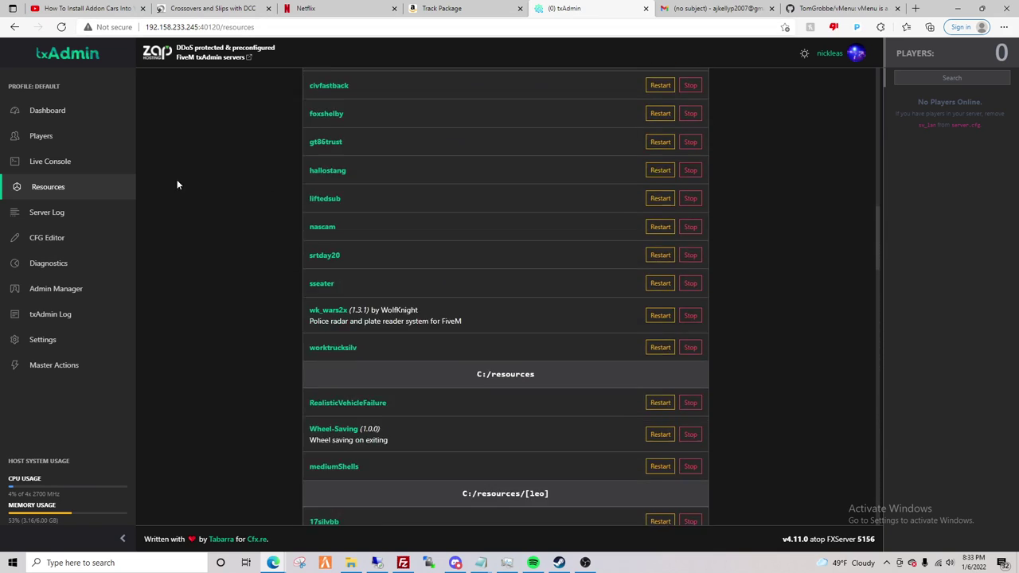
pyautogui.scroll(4, 244, 173)
pyautogui.scroll(5, 245, 173)
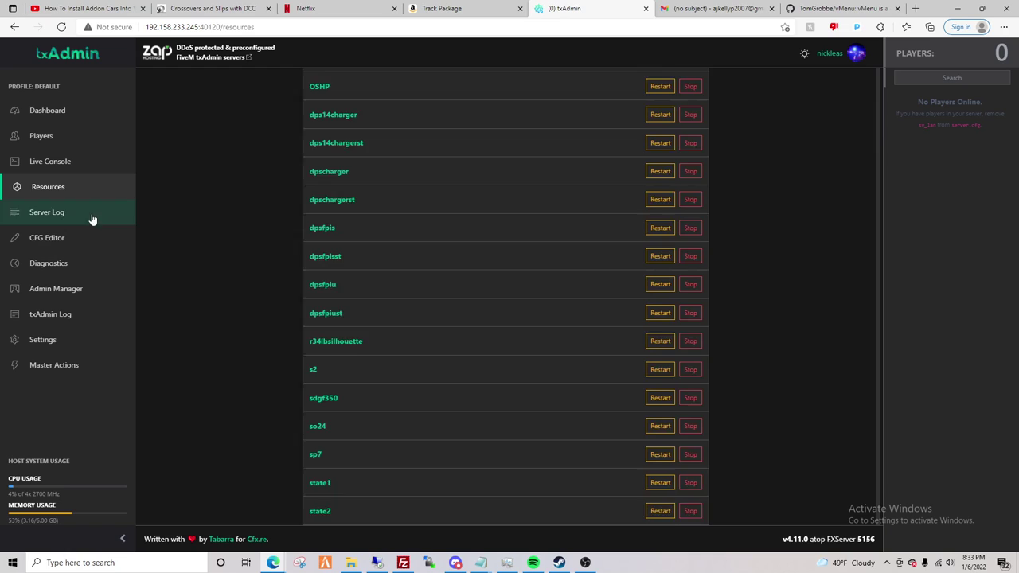
pyautogui.click(80, 243)
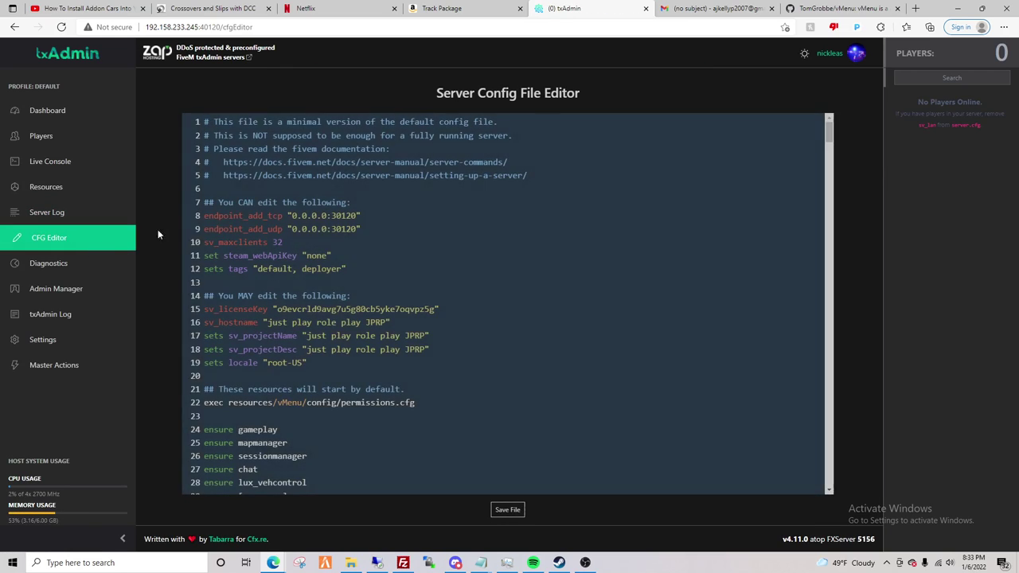
# Examine the permissions.cfg exec line and the list of ensure entries in the server config file
pyautogui.scroll(-10, 816, 174)
pyautogui.moveTo(829, 174); pyautogui.dragTo(769, 334)
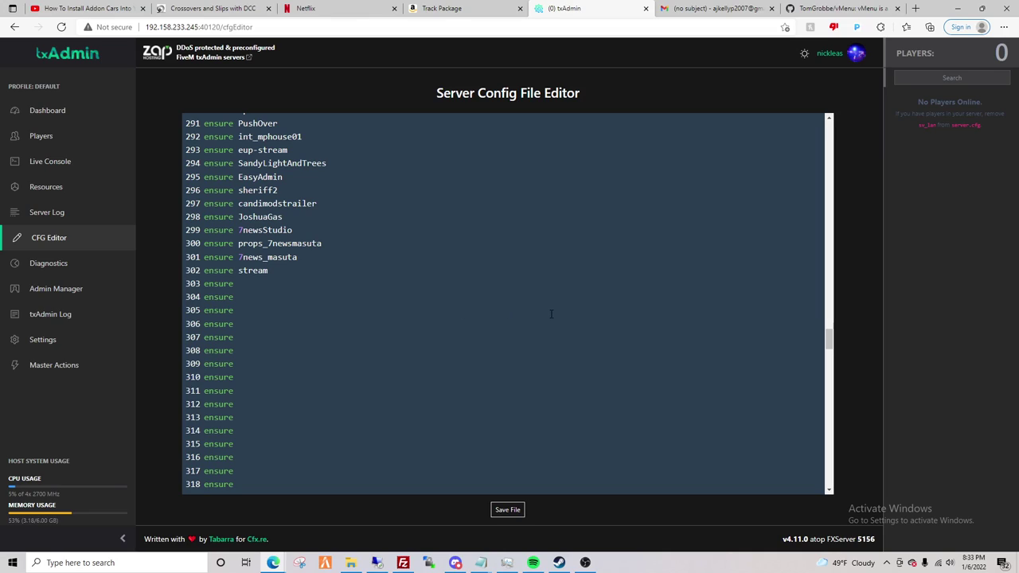
pyautogui.moveTo(824, 339); pyautogui.dragTo(790, 145)
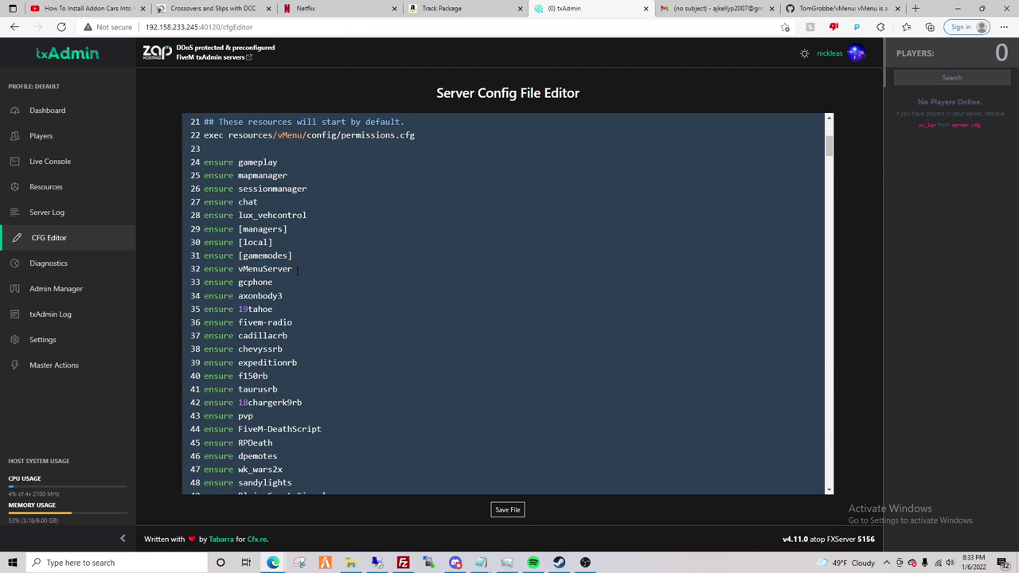
pyautogui.scroll(-1, 235, 276)
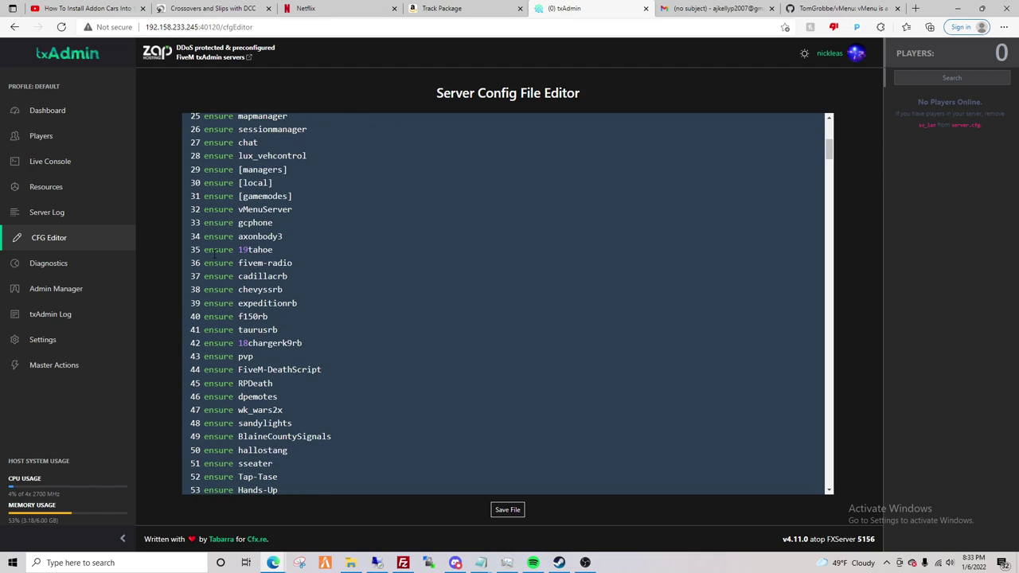
pyautogui.scroll(-7, 215, 253)
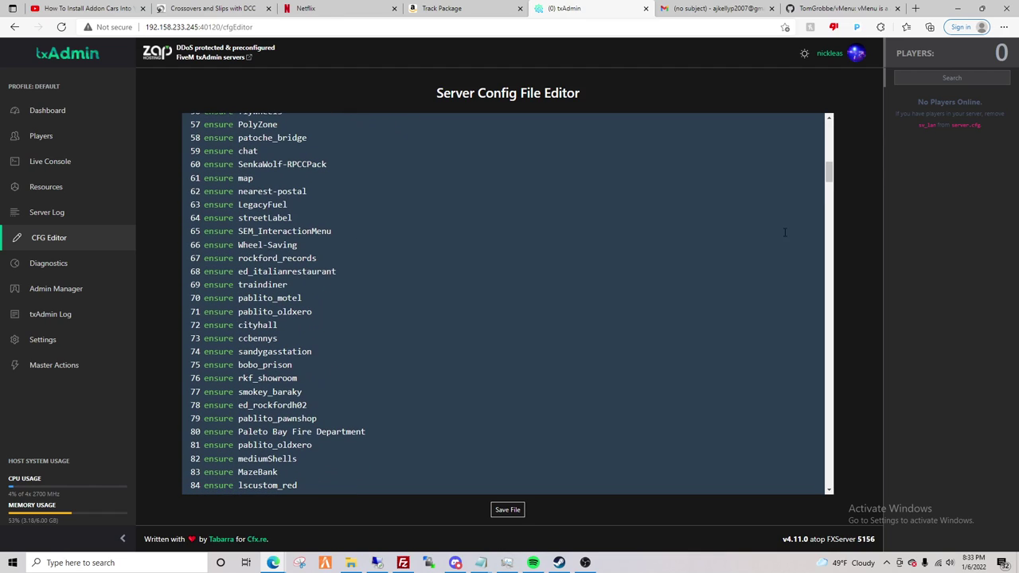
# Enter vMenu on the first empty ensure line after the stream entry and save the server config file
pyautogui.moveTo(833, 170); pyautogui.dragTo(782, 346)
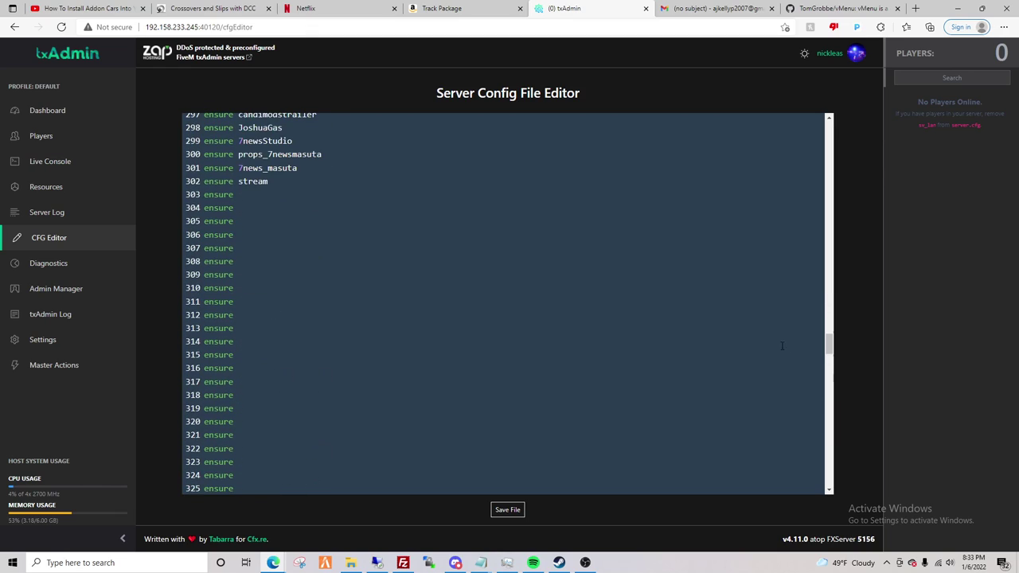
pyautogui.click(260, 197)
pyautogui.write('vMenu')
pyautogui.click(508, 511)
# Switch to permissions.cfg in Notepad, view its file-saving commands and minimize the window
pyautogui.moveTo(482, 560)
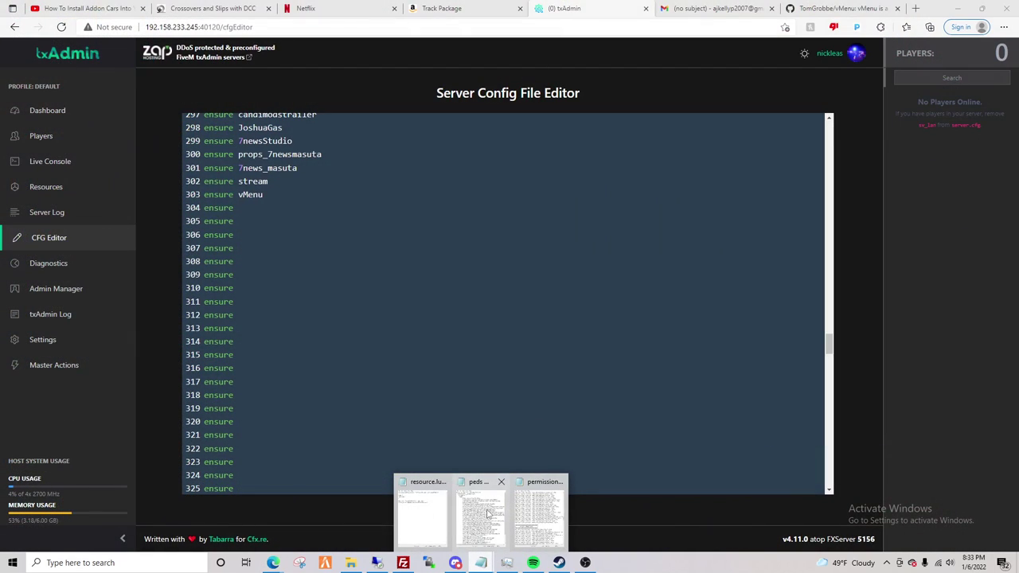
pyautogui.hotkey('alt', 'Tab')
pyautogui.click(568, 61)
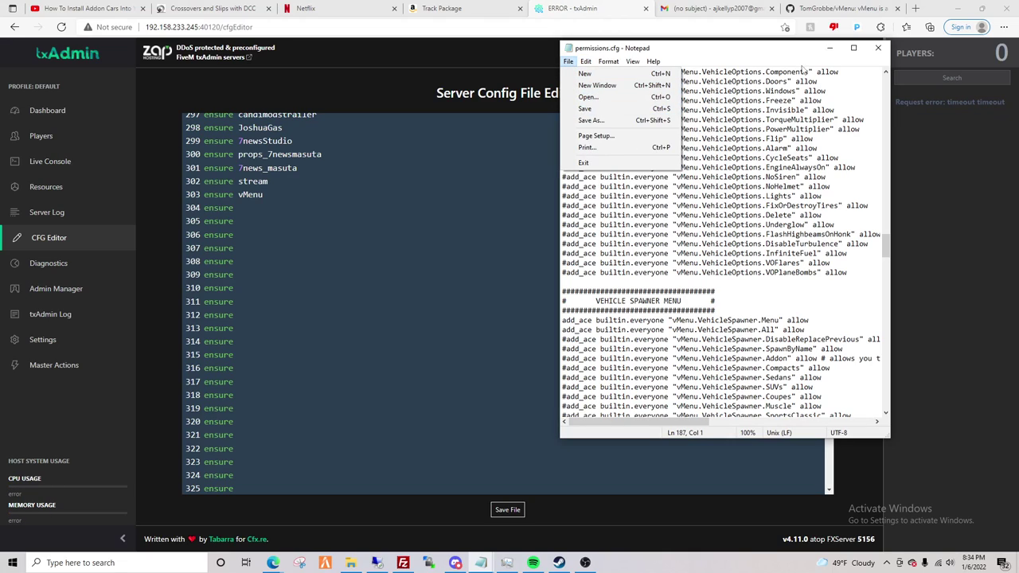
pyautogui.click(827, 46)
pyautogui.click(828, 48)
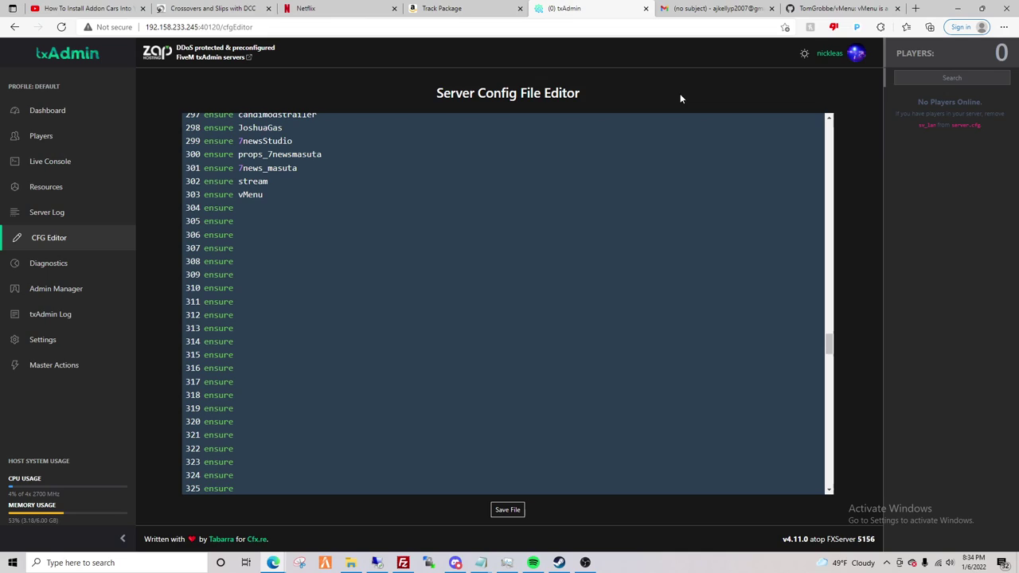
# Delete the vMenu text from the newly filled ensure line in the server config editor
pyautogui.press('BackSpace')
pyautogui.press('BackSpace')
pyautogui.press('BackSpace')
# Open the server's resource list and reload and refresh all resources
pyautogui.click(87, 191)
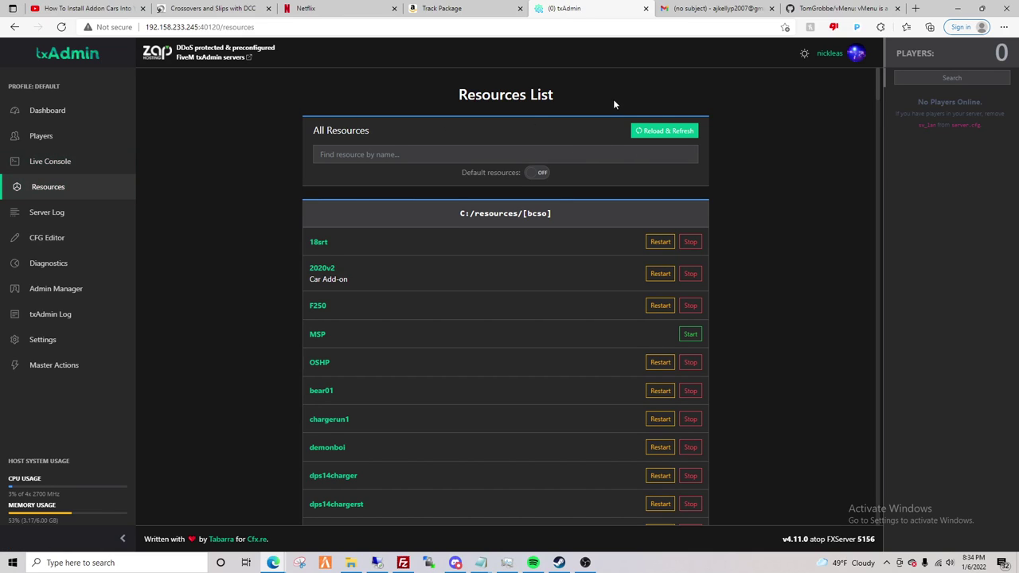
pyautogui.click(661, 130)
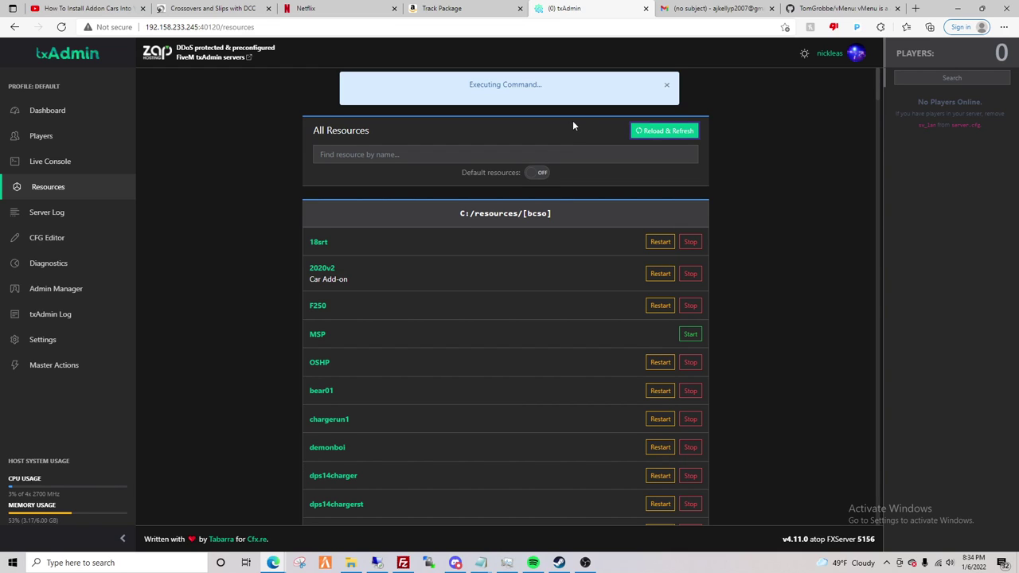